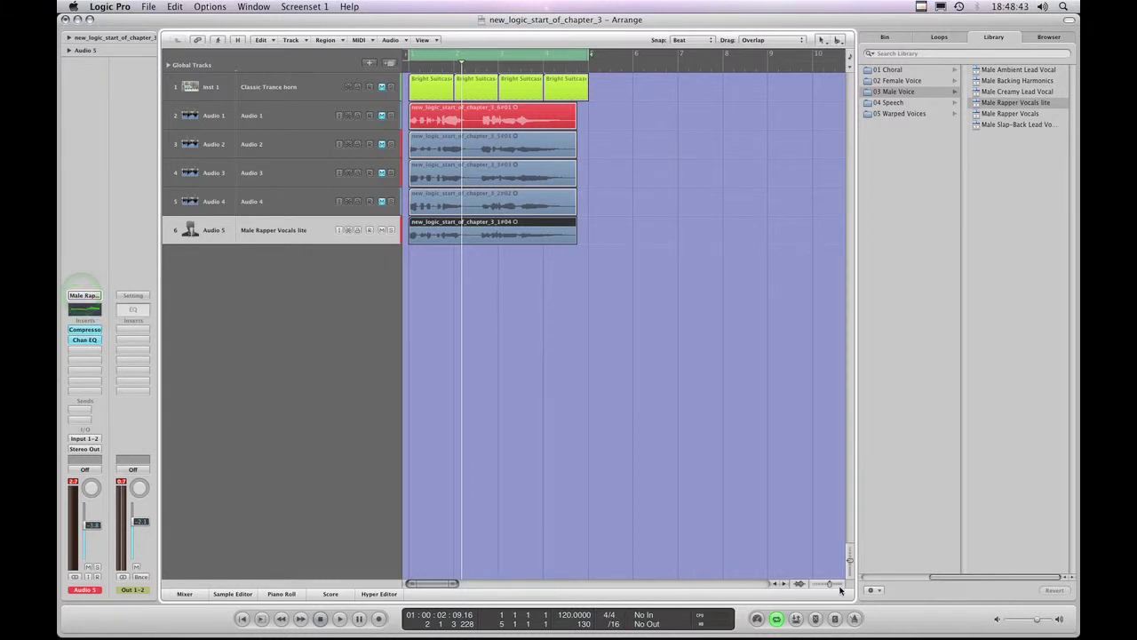
- List Audio 5's Channel EQ presets in the Library and browse Keyboards, Guitar, Horns and Voice
left_click(870, 578)
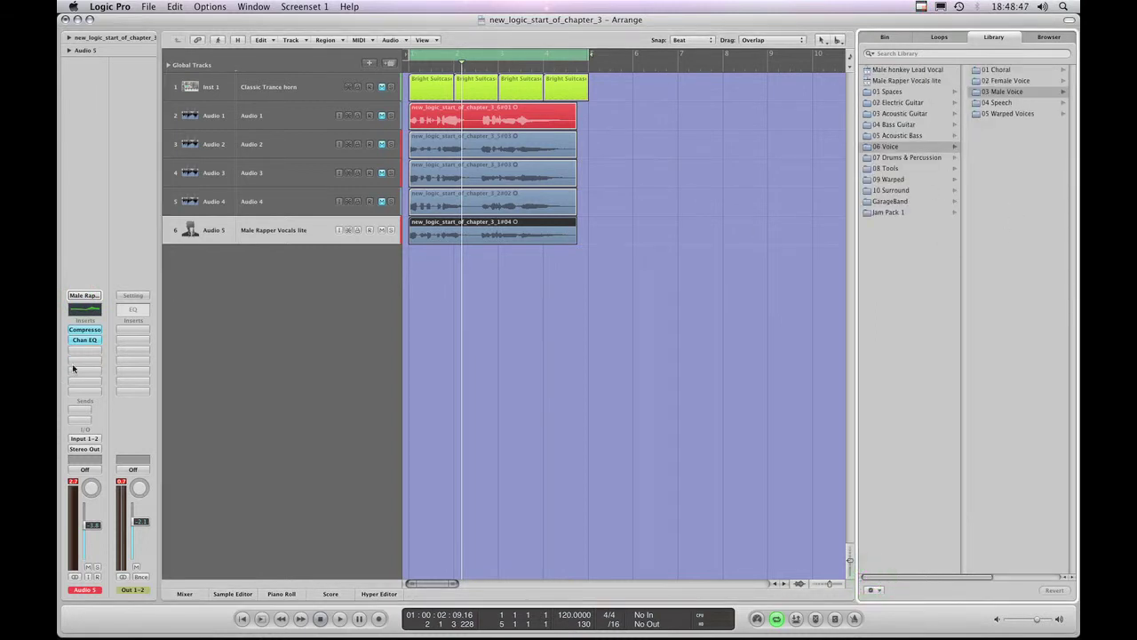
left_click(87, 340)
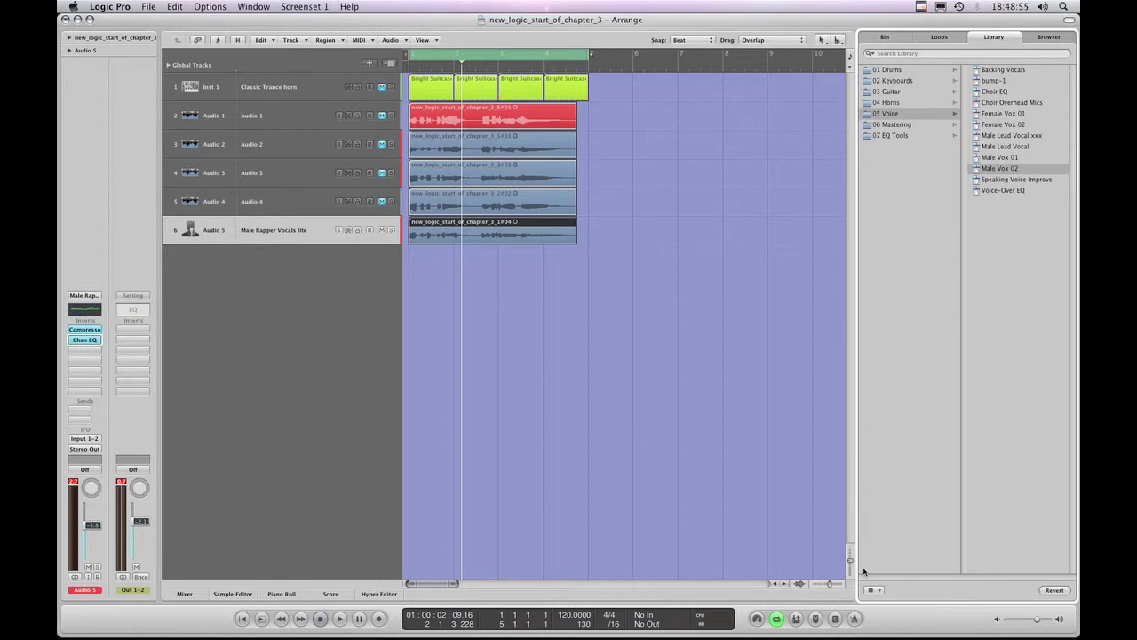
left_click(893, 80)
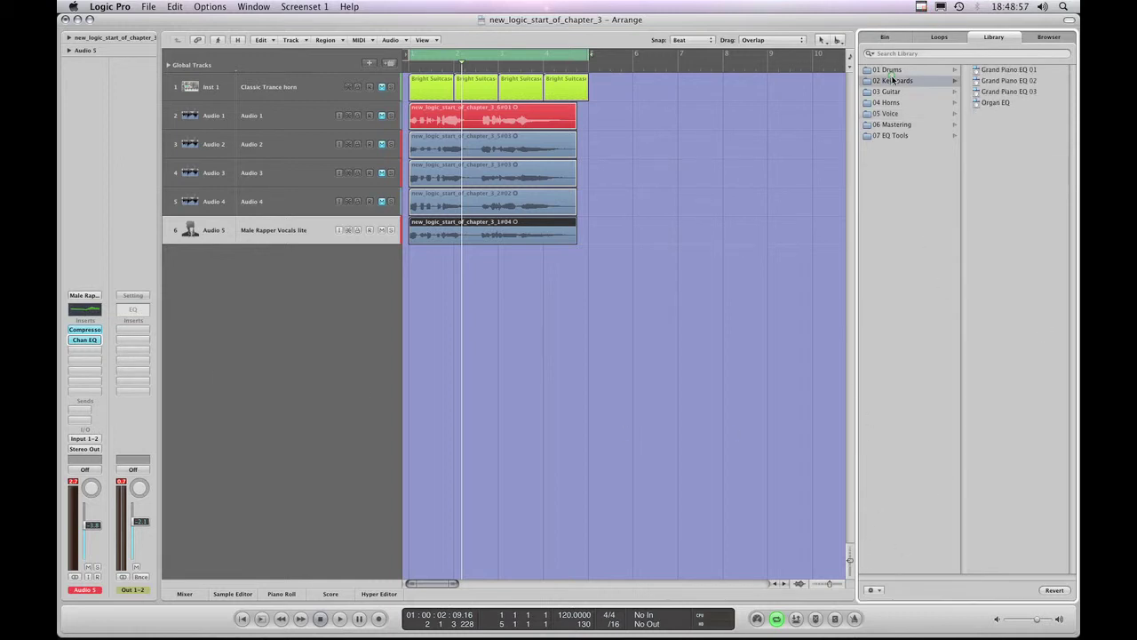
left_click(890, 91)
left_click(890, 102)
left_click(892, 114)
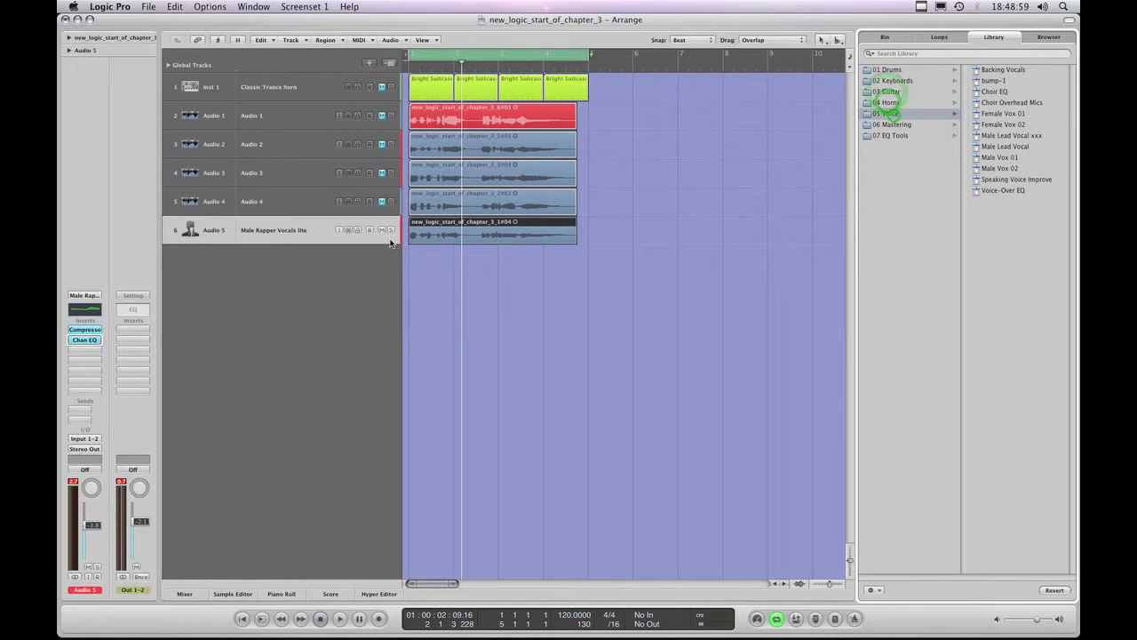
- Check the EQ's current preset, Male Vox 02, then revisit the Guitar and Horns folders
left_click(89, 343)
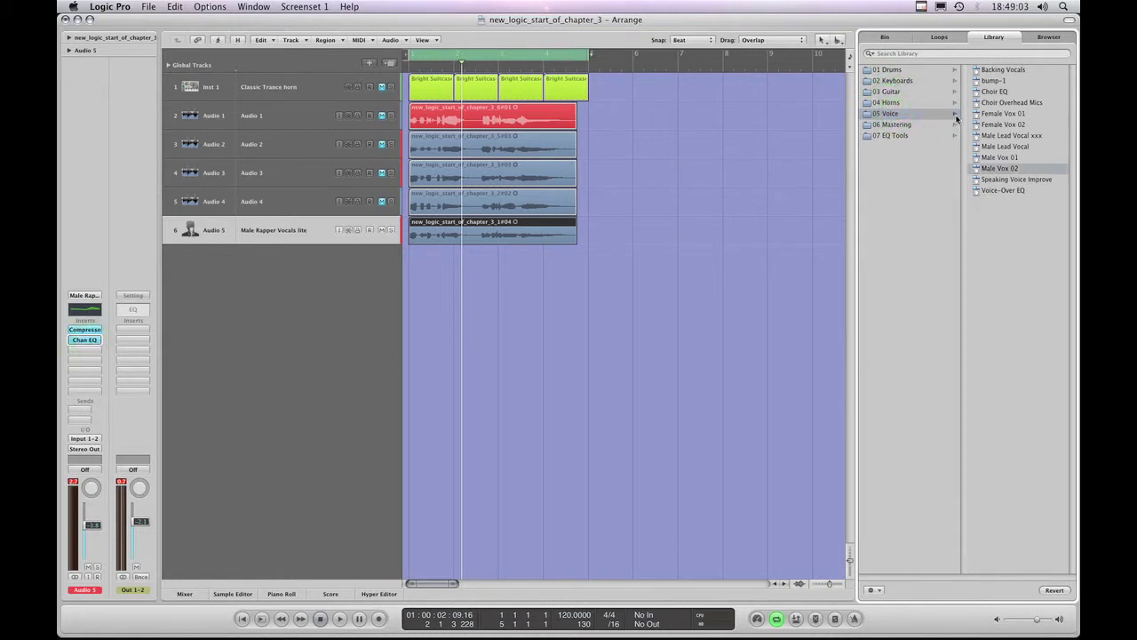
left_click(889, 92)
left_click(887, 103)
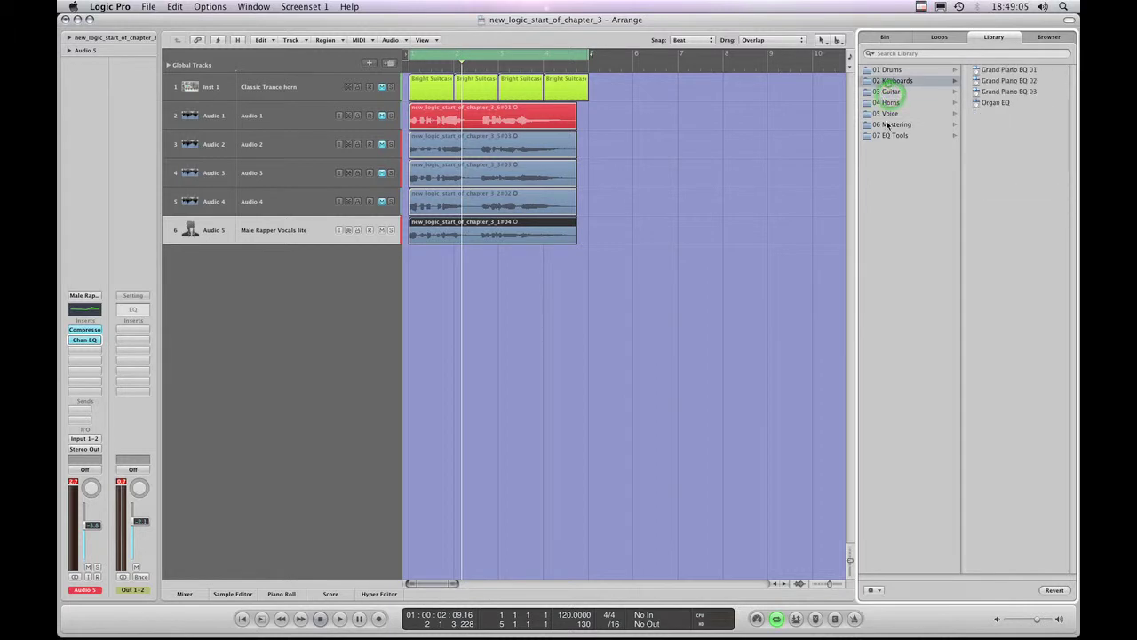
- Browse the Mastering EQ presets, then show the channel strip settings and open the Setting menu
left_click(890, 125)
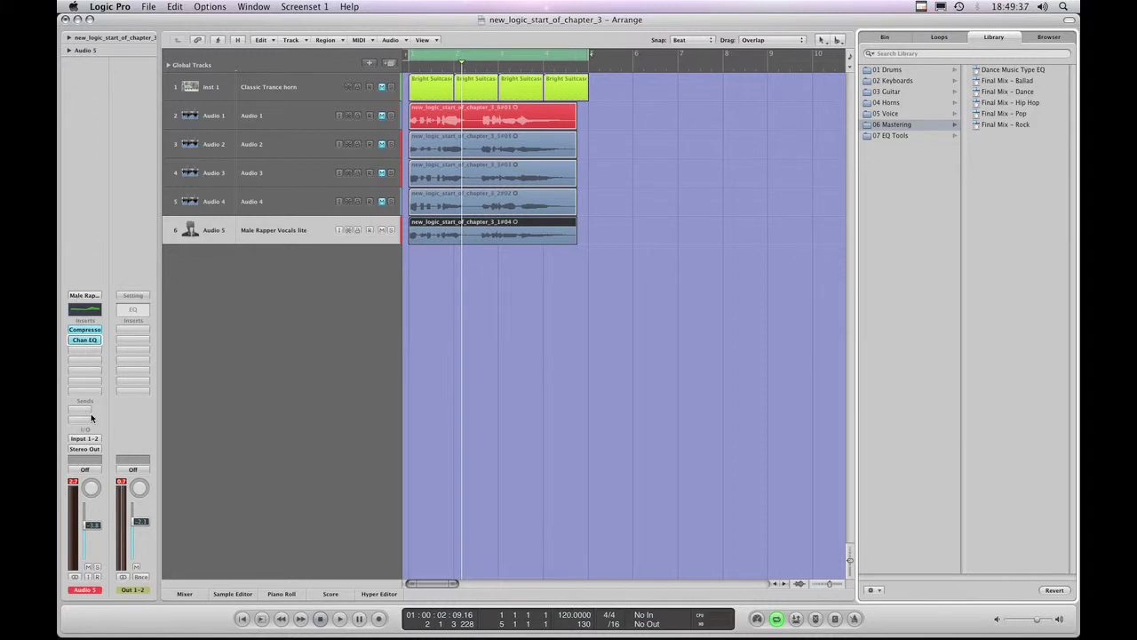
left_click(85, 295)
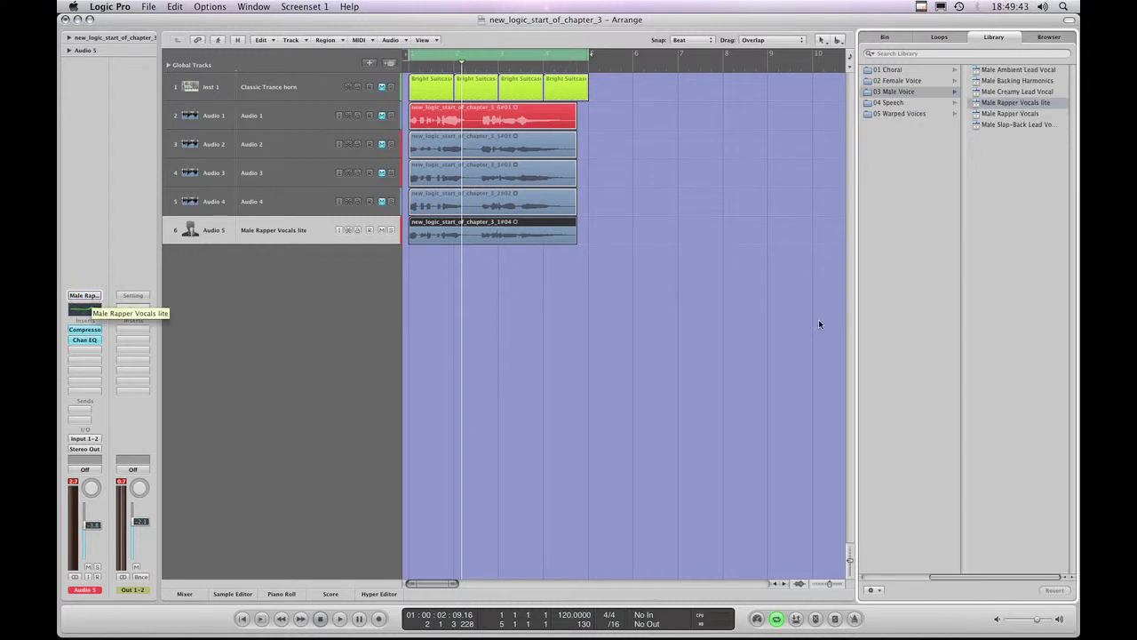
left_click(868, 574)
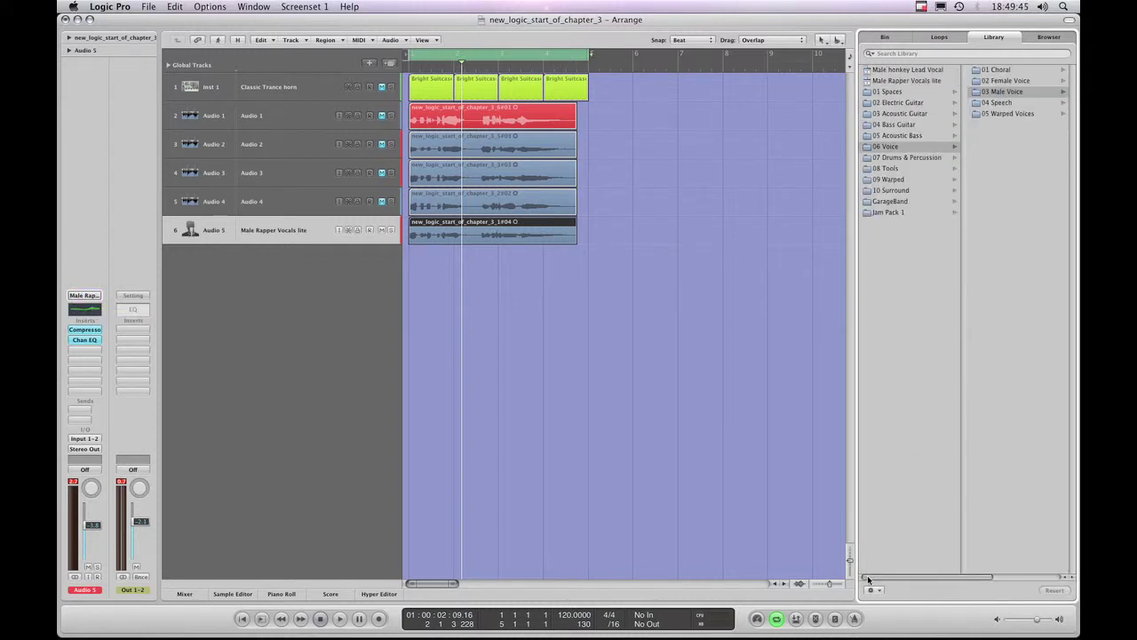
left_click(92, 298)
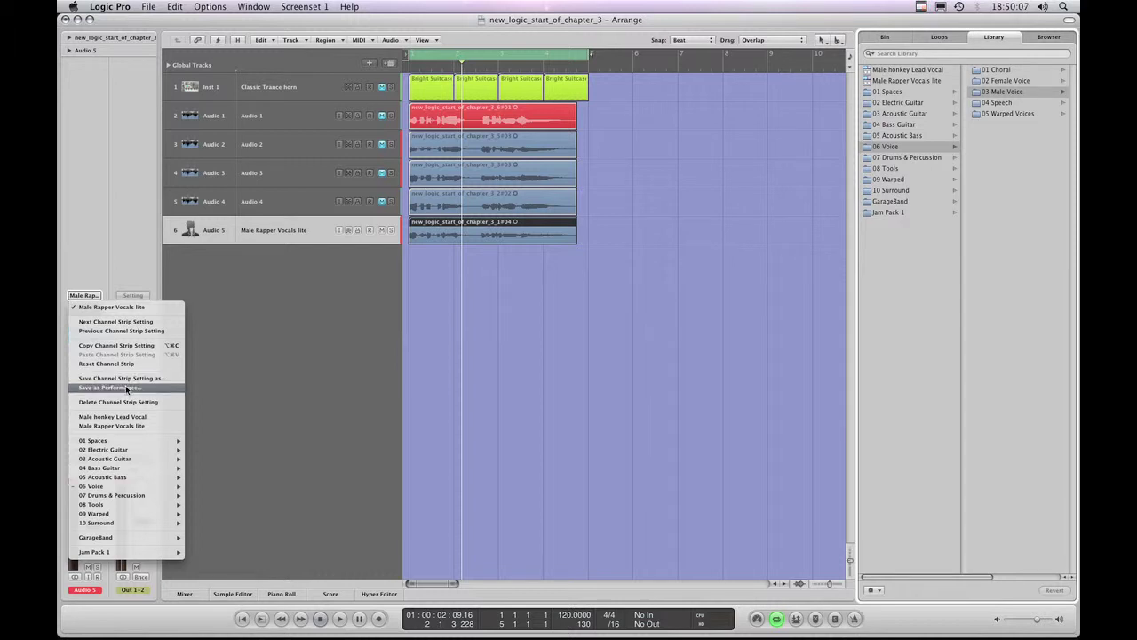
- Dismiss the Setting menu, list Guitar Channel EQ presets, and bring up the EQ slot's plug-in choices
mouse_move(106, 489)
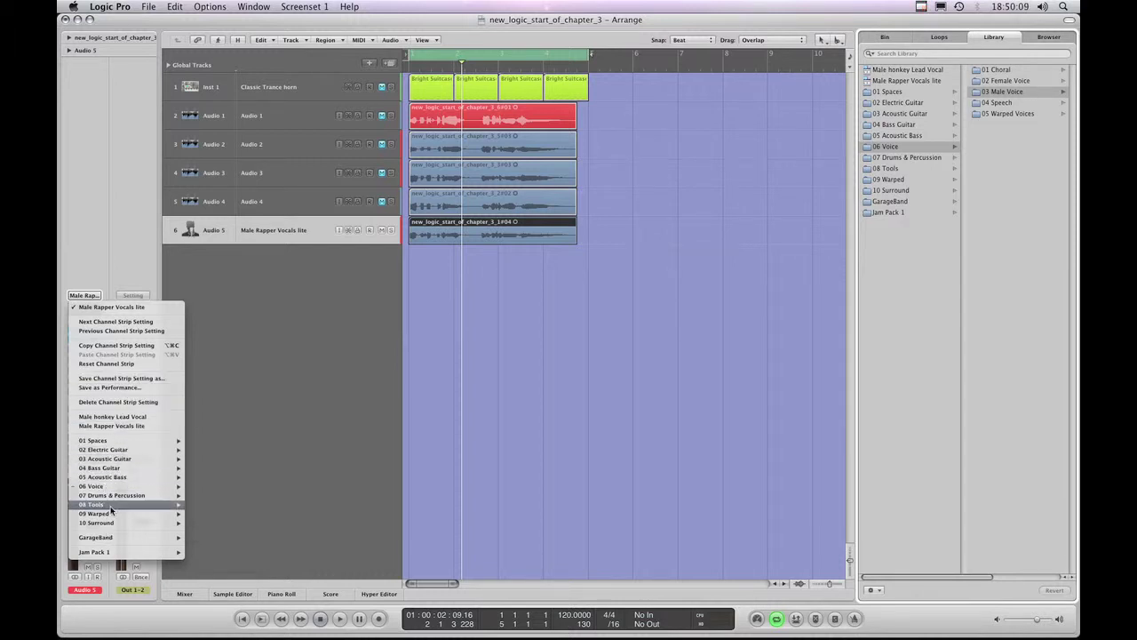
left_click(80, 252)
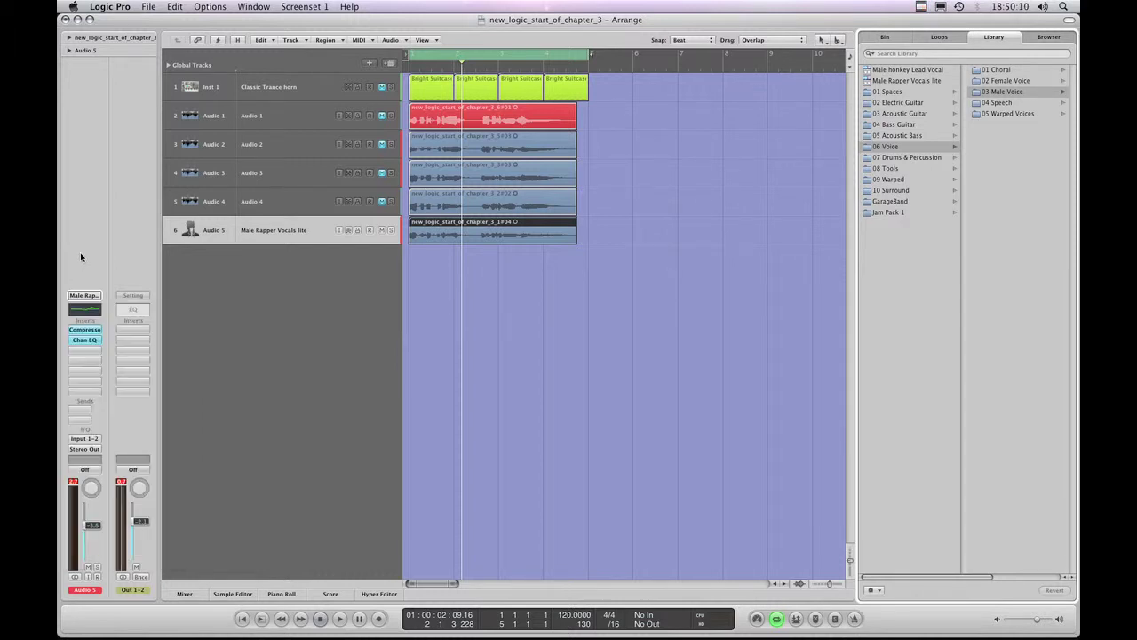
left_click(89, 339)
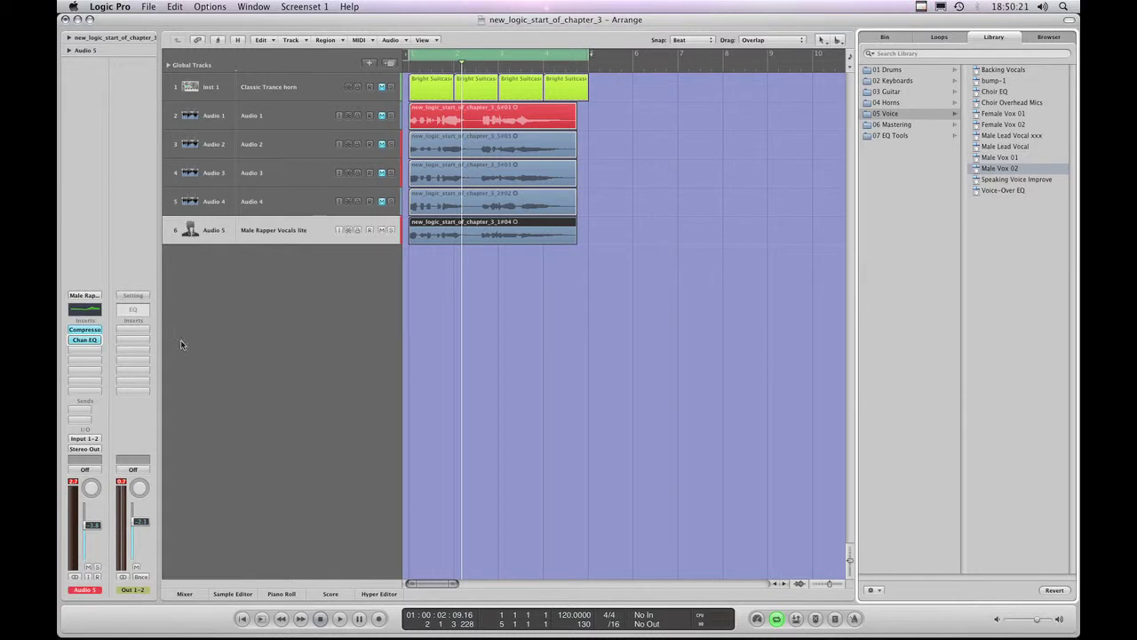
left_click(881, 92)
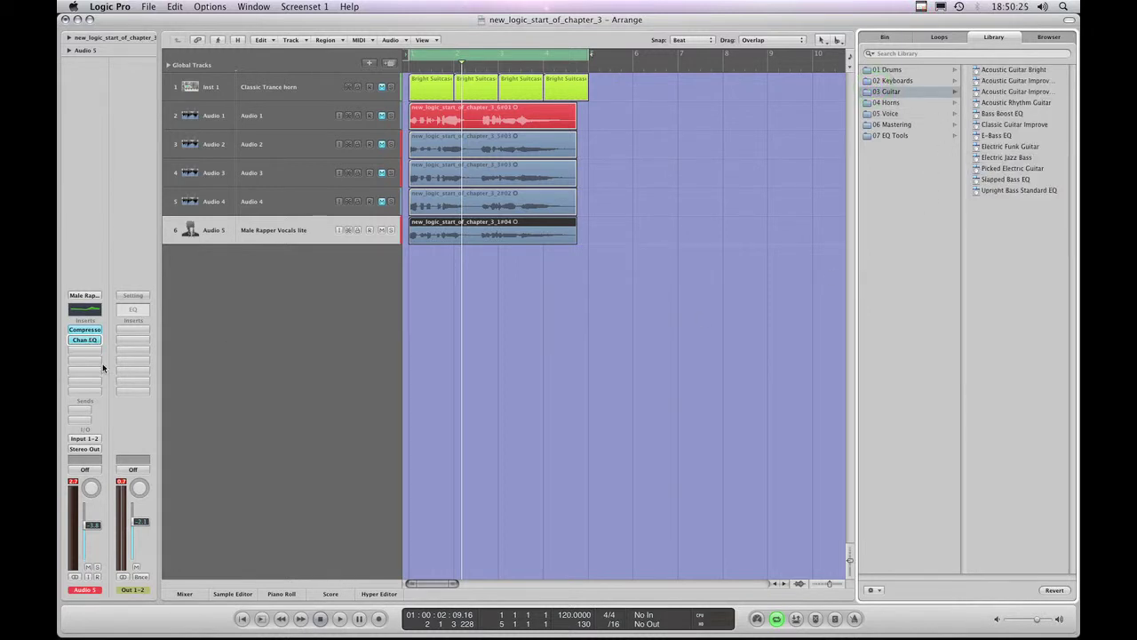
left_click(89, 343)
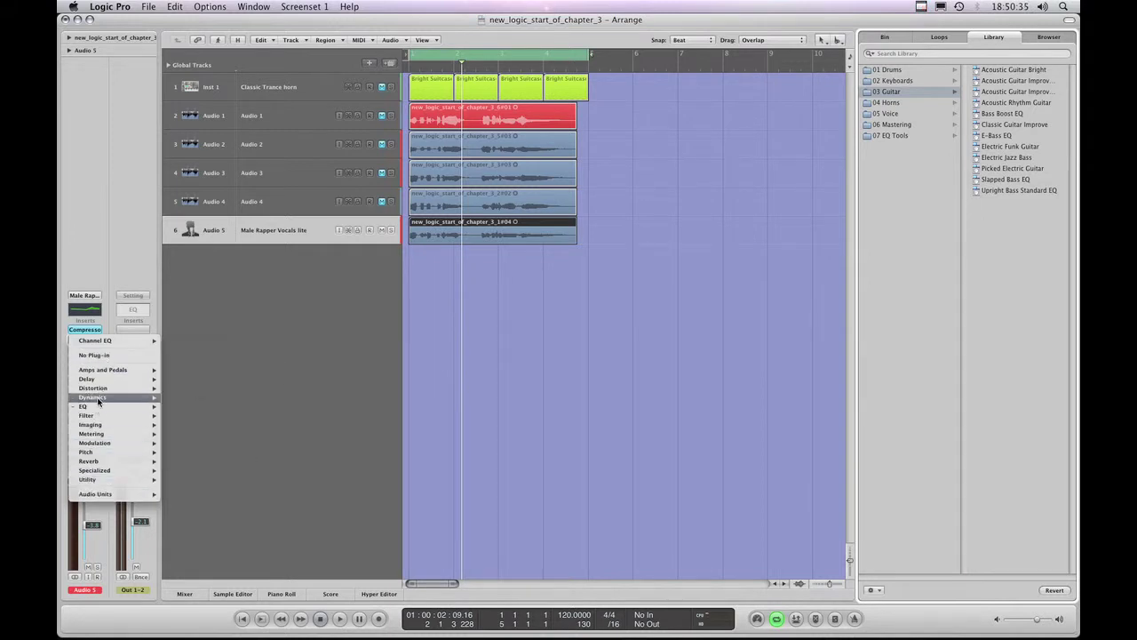
- Keep Channel EQ in Audio 5's second insert slot below the Compressor
mouse_move(98, 410)
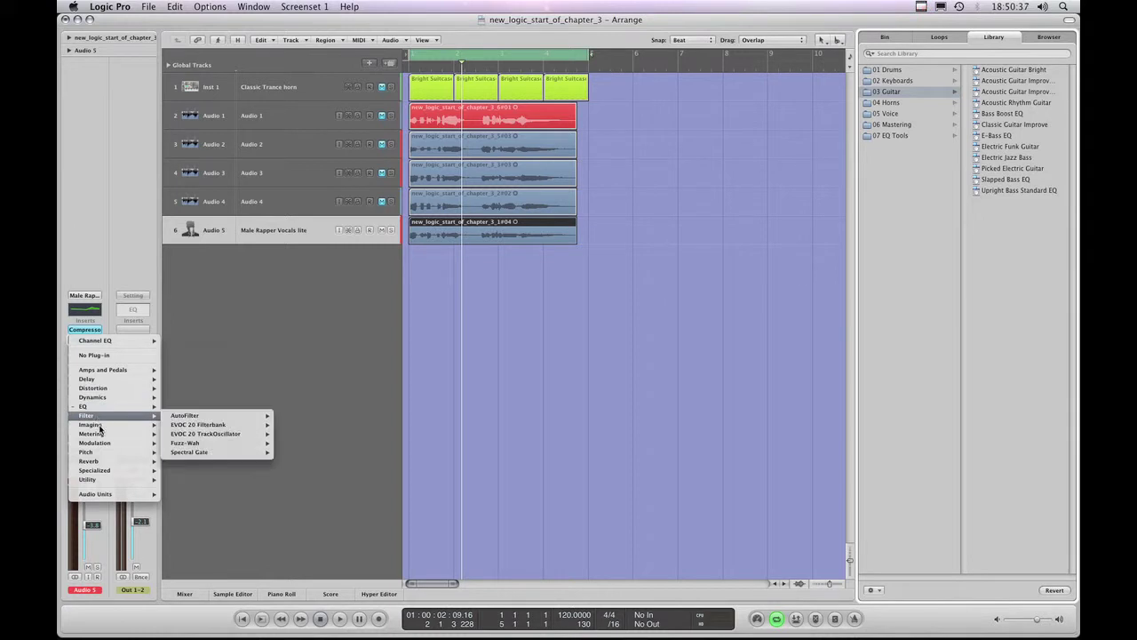
mouse_move(117, 463)
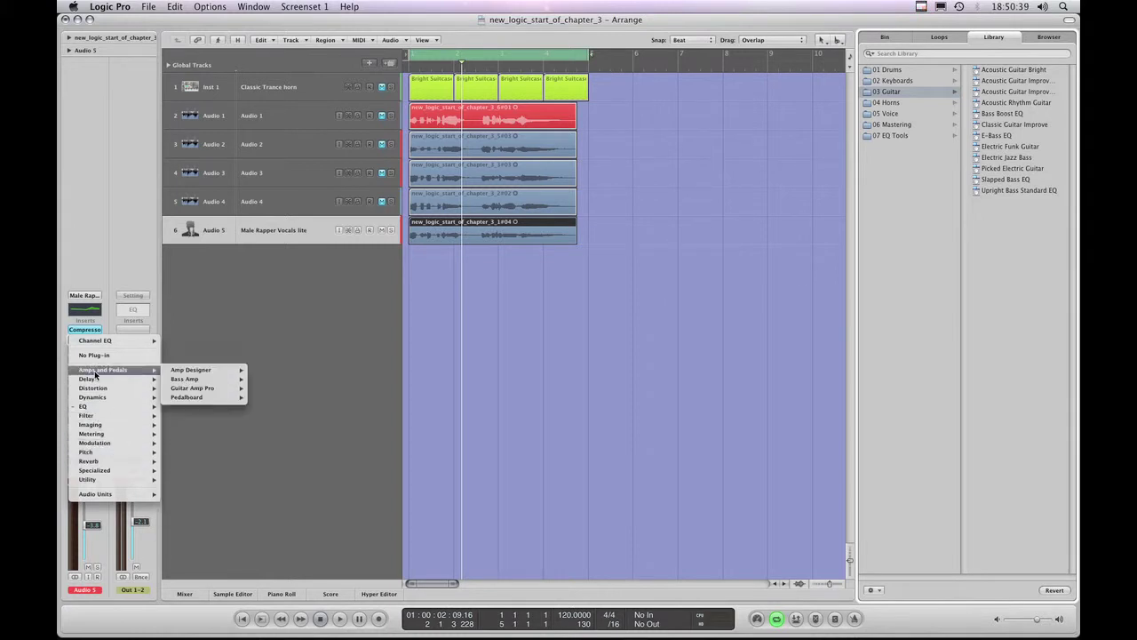
mouse_move(122, 340)
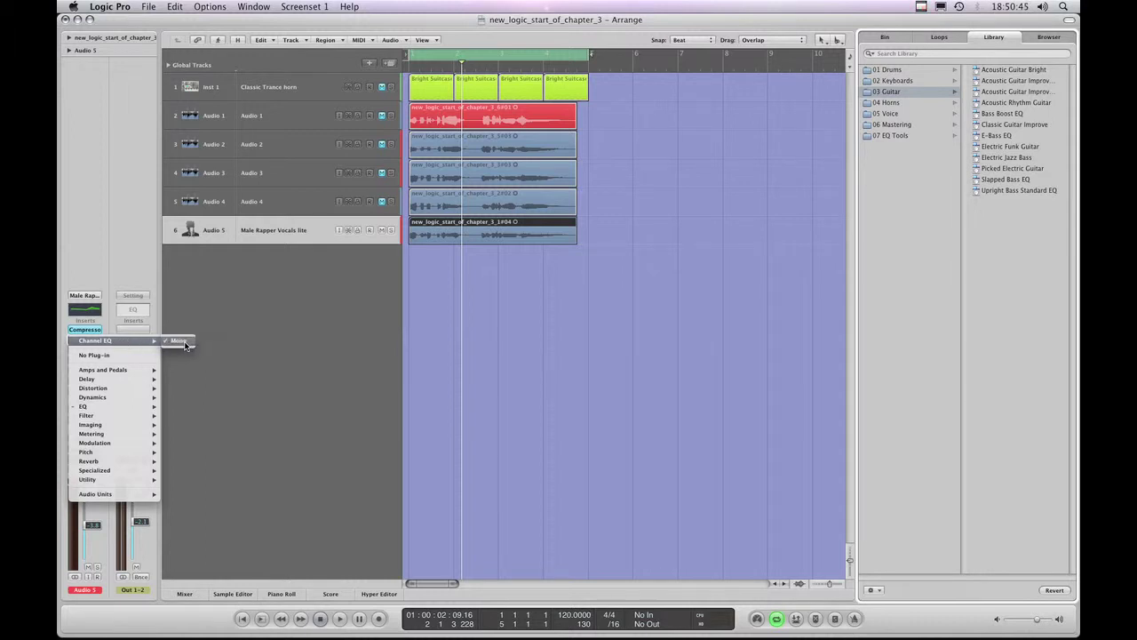
left_click(88, 342)
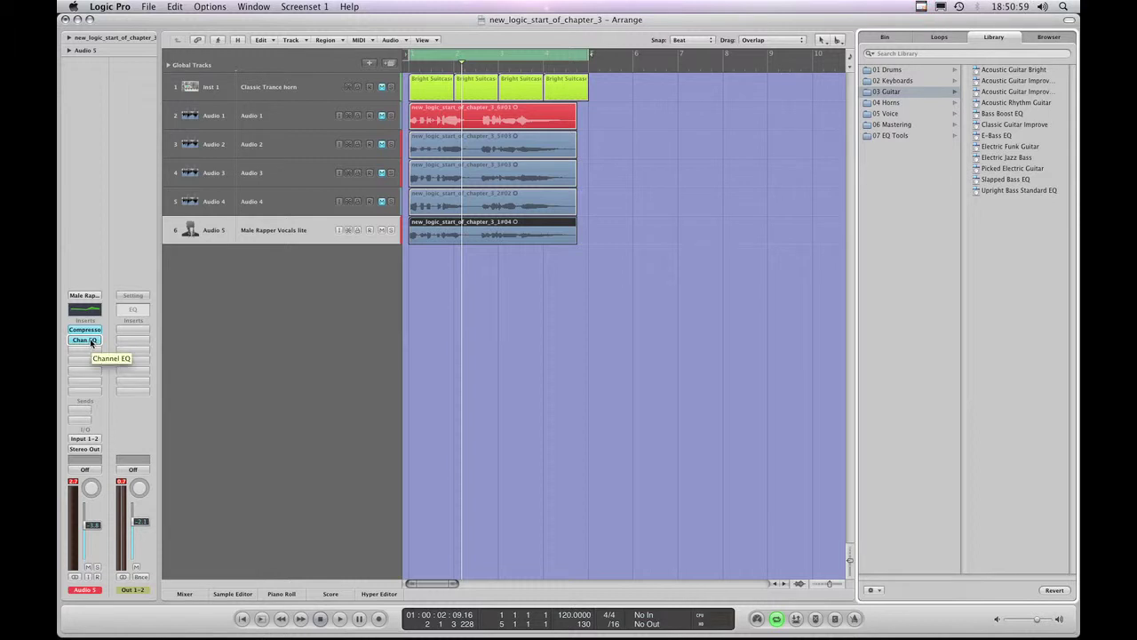
- Open Audio 5's Channel EQ editor and move it toward the centre of the screen
left_click(90, 342)
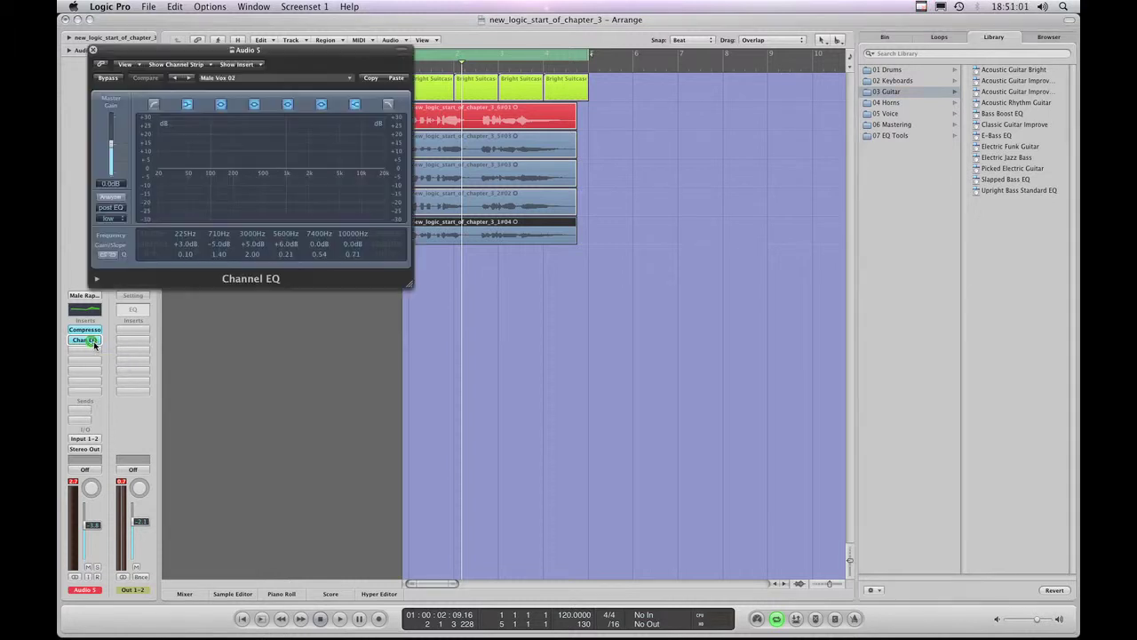
left_click_drag(274, 46, 413, 280)
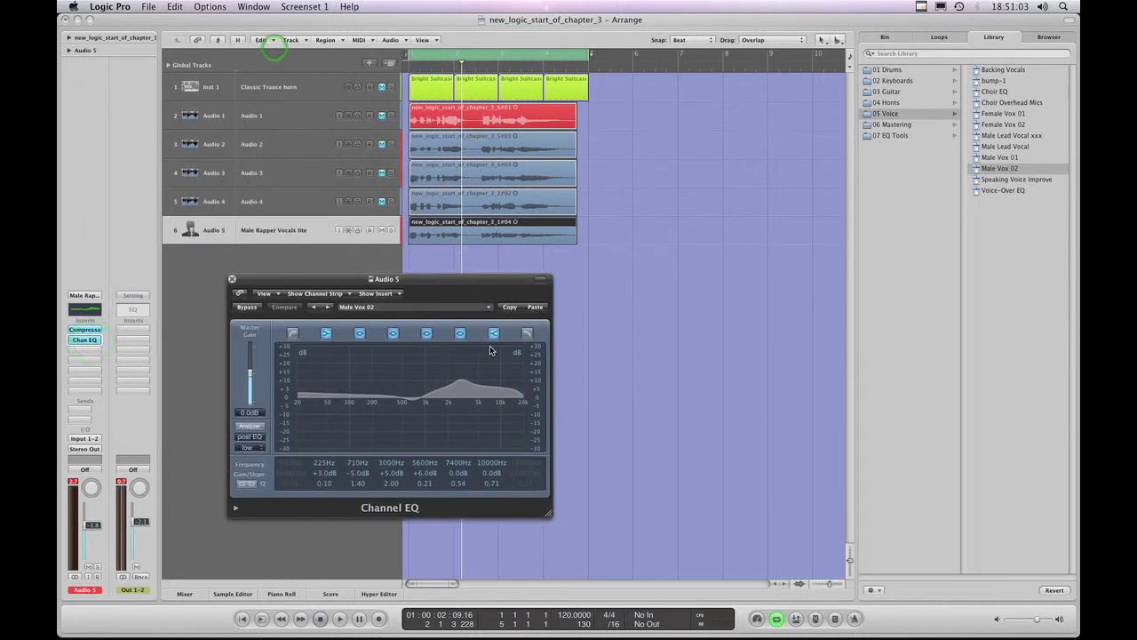
left_click_drag(327, 318, 351, 313)
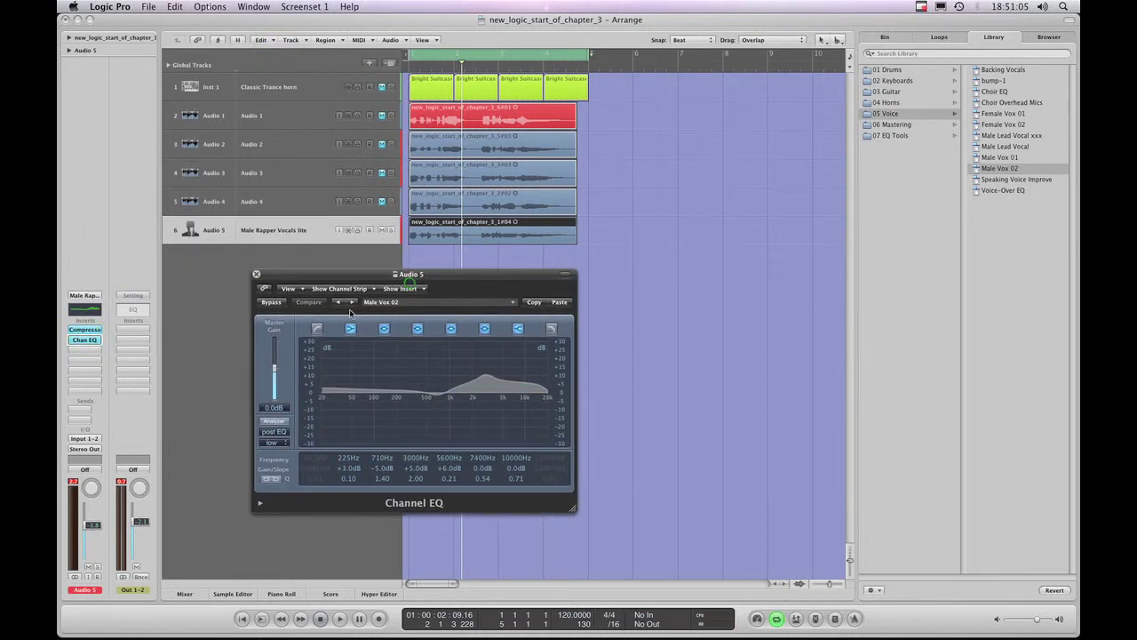
- Audition the Saxophone, Baritone Sax and Final Mix - Hip Hop EQ presets
left_click(84, 340)
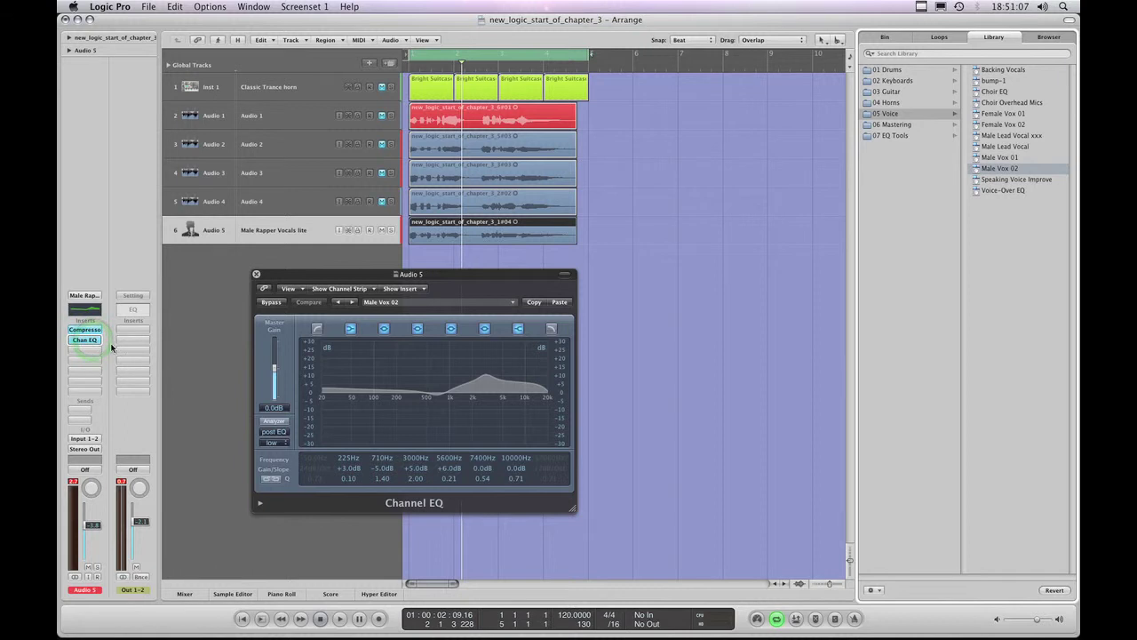
left_click(890, 102)
left_click(893, 92)
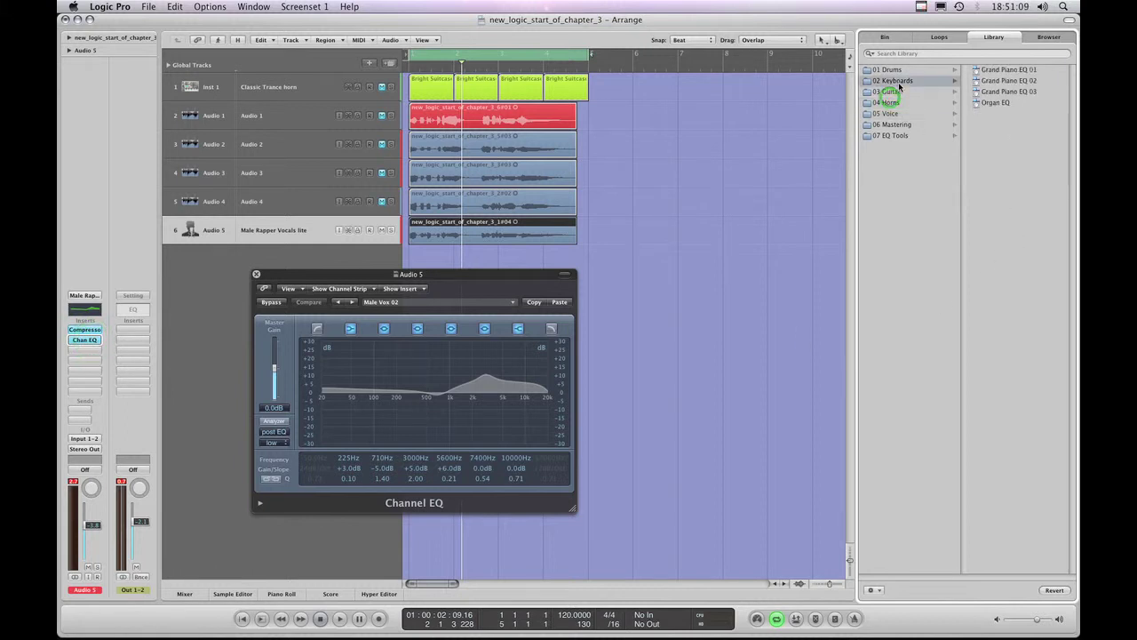
left_click(888, 102)
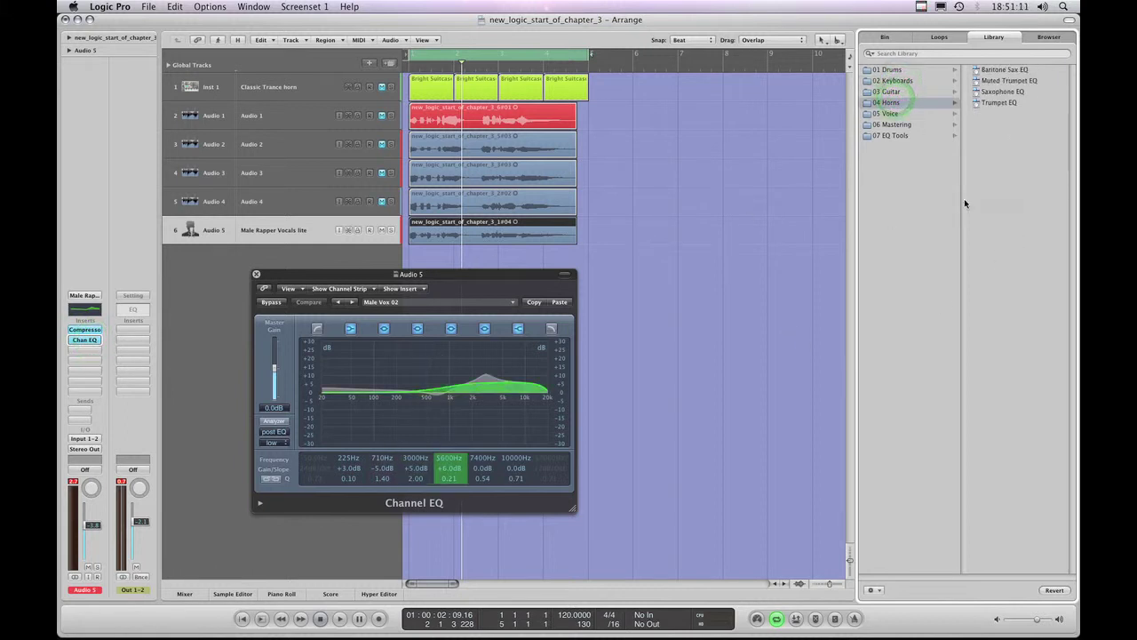
left_click(995, 93)
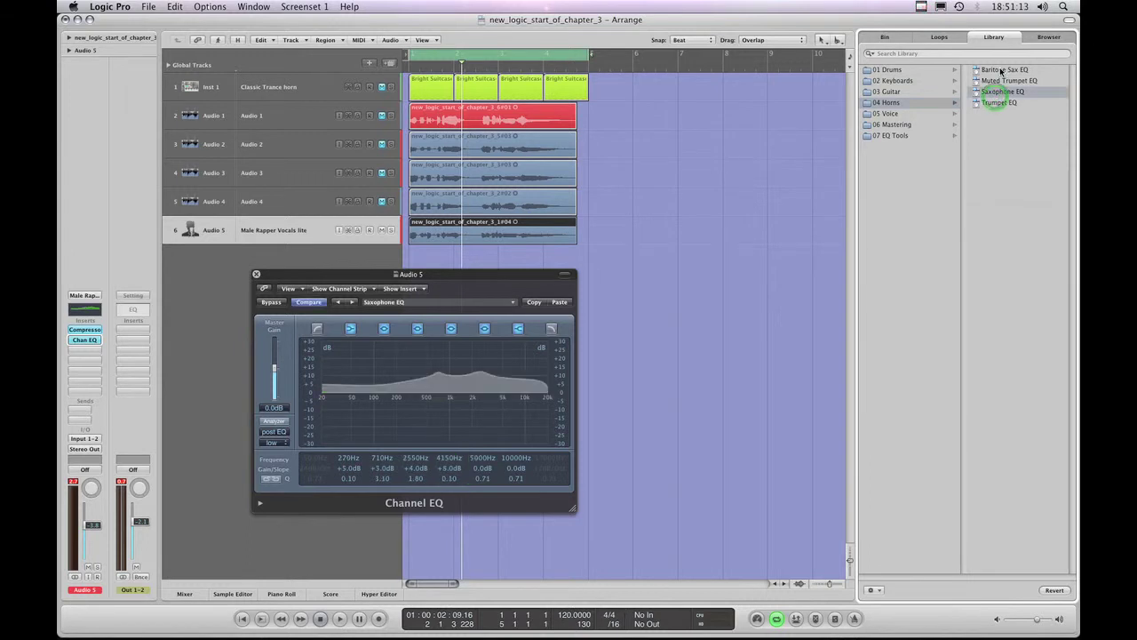
left_click(997, 69)
left_click(892, 124)
left_click(1000, 103)
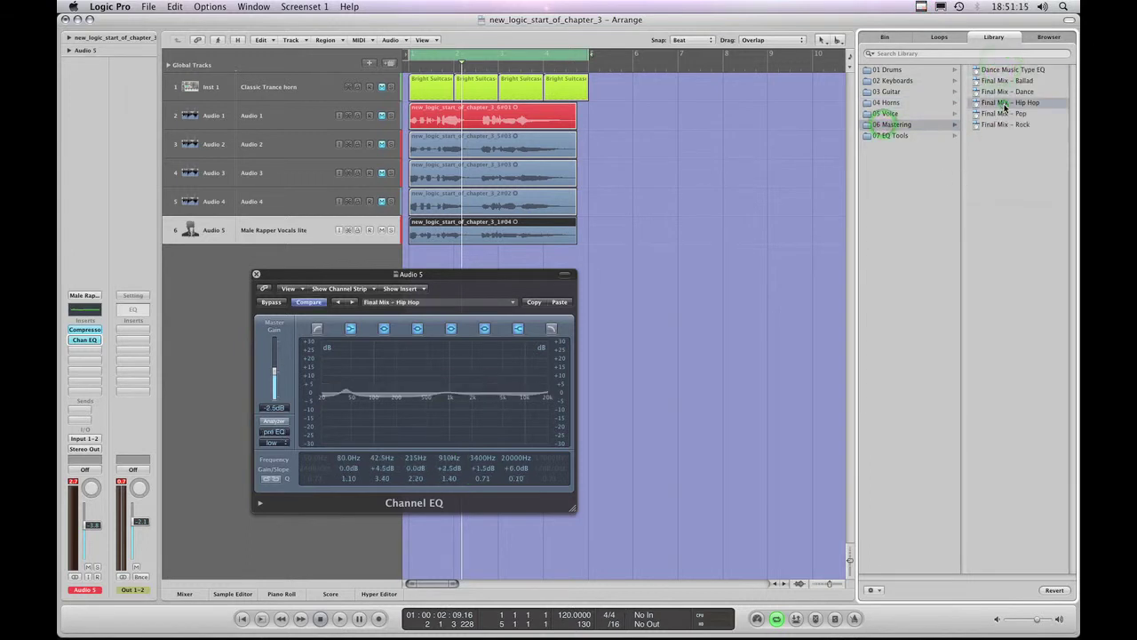
- Try several Voice presets, settle on Male Vox 01, and start playback to hear it
left_click(886, 113)
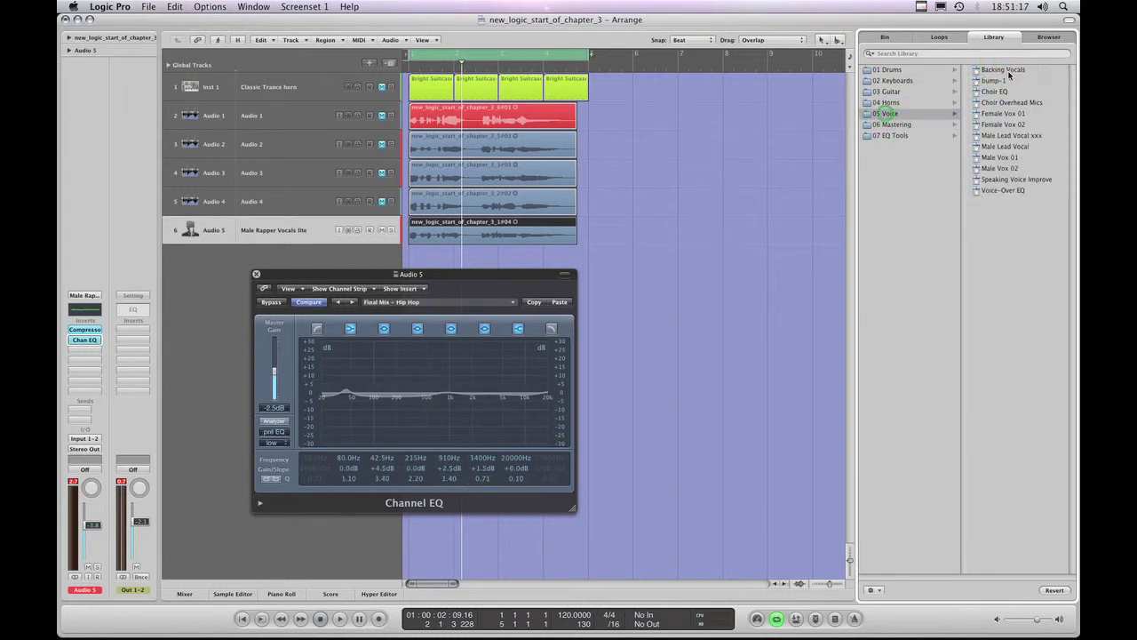
left_click(1002, 69)
left_click(1011, 102)
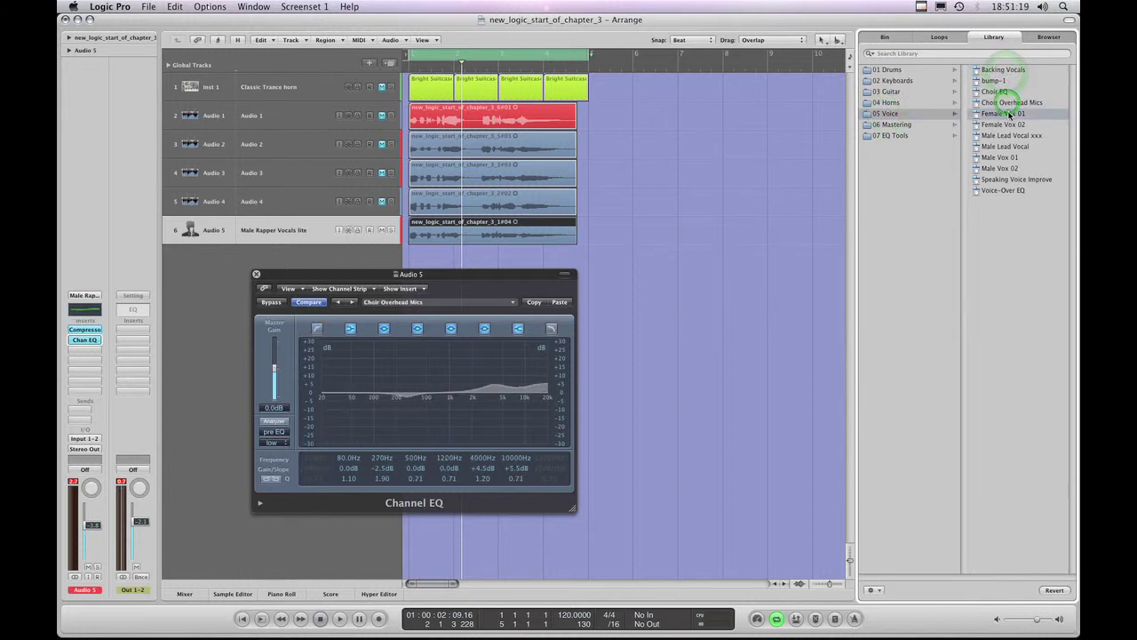
left_click(994, 91)
left_click(1011, 135)
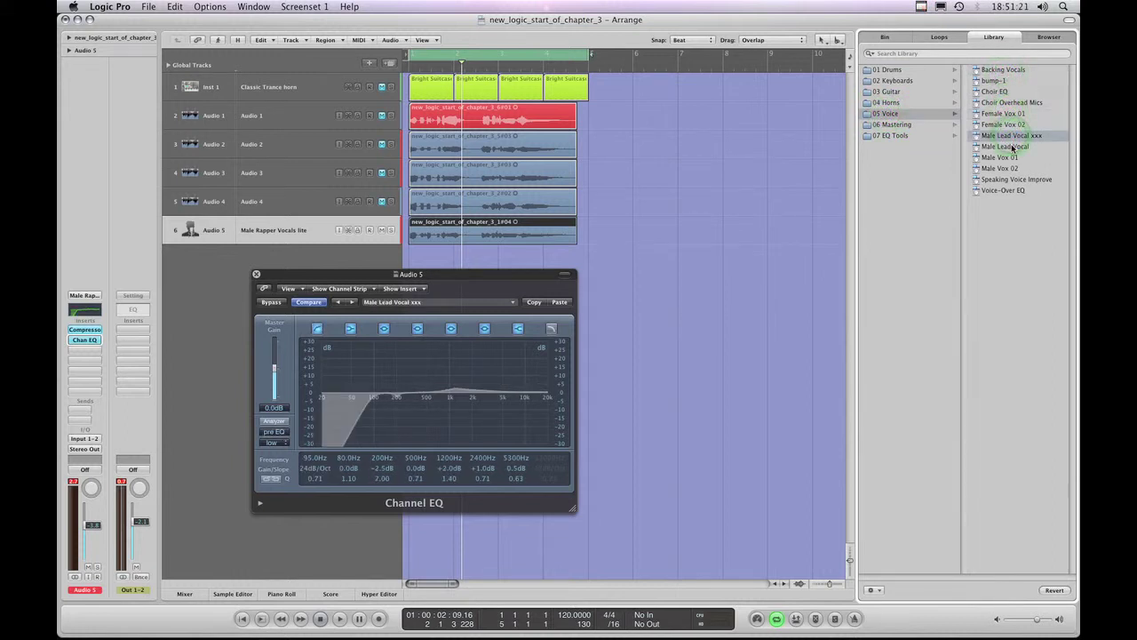
left_click(1013, 147)
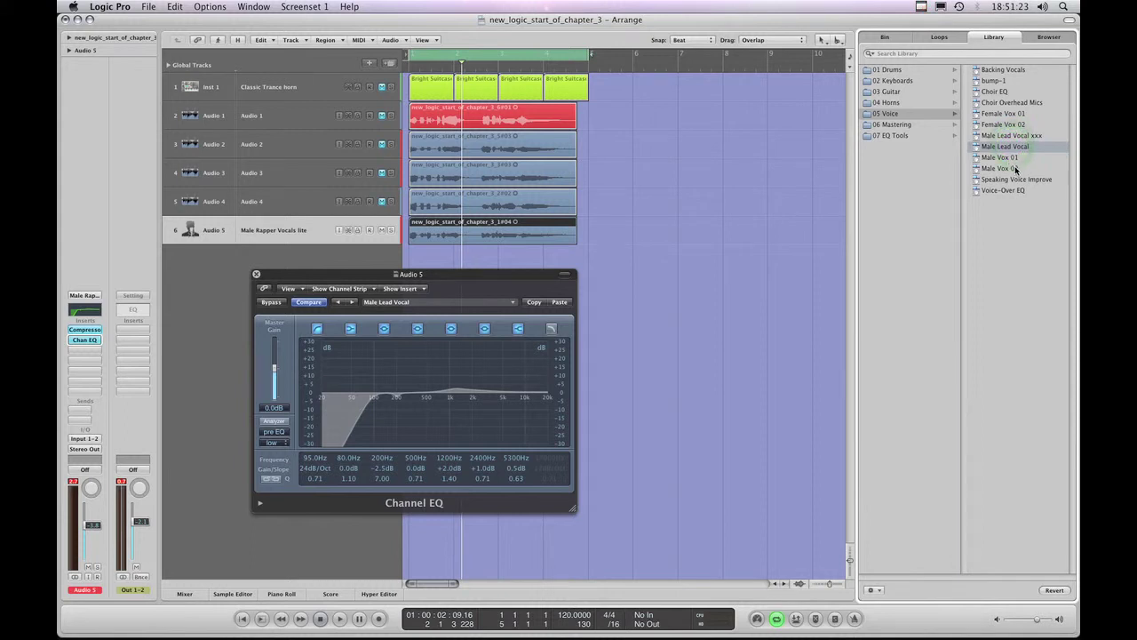
left_click(1002, 157)
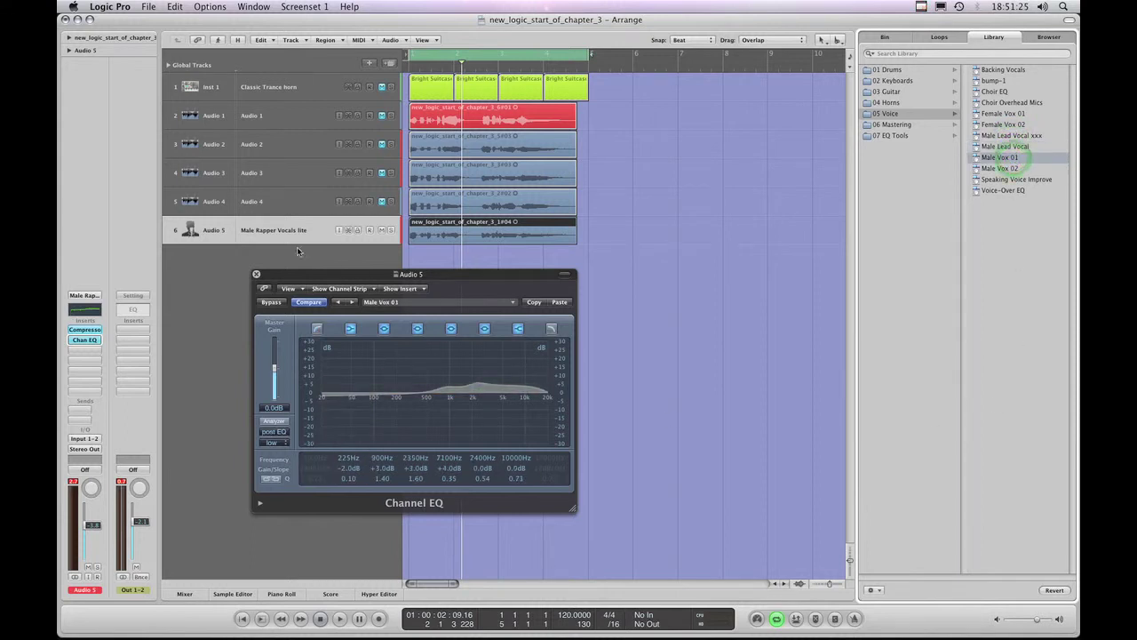
left_click(340, 618)
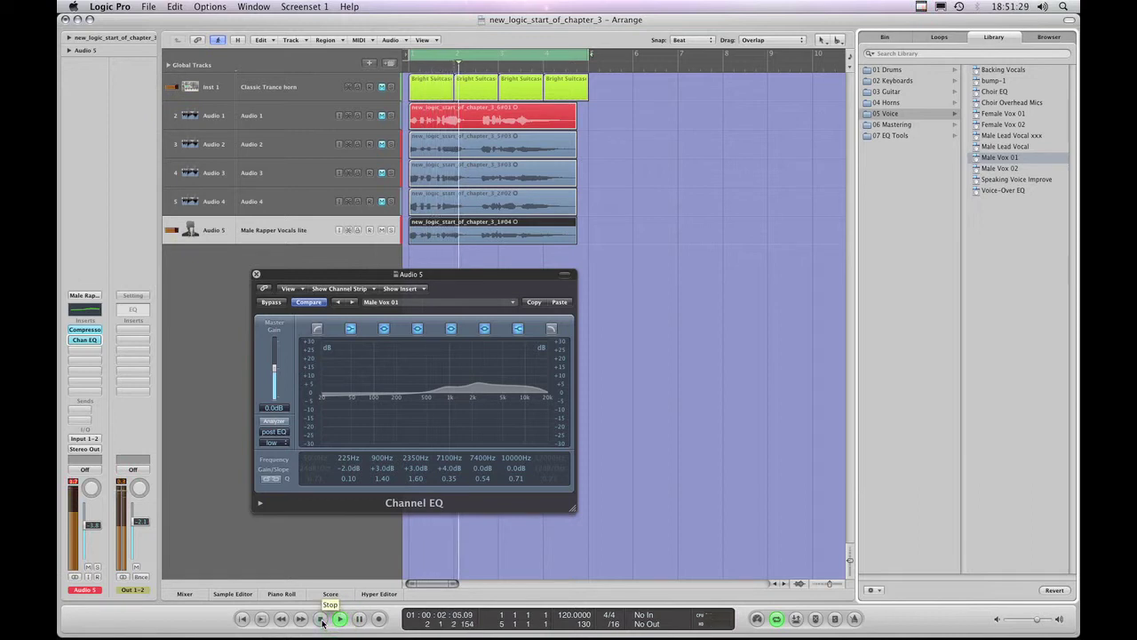
- Stop playback, cut 2350Hz, flatten 900Hz to 0.0dB, and move the -13.5dB cut to 770Hz
left_click(321, 619)
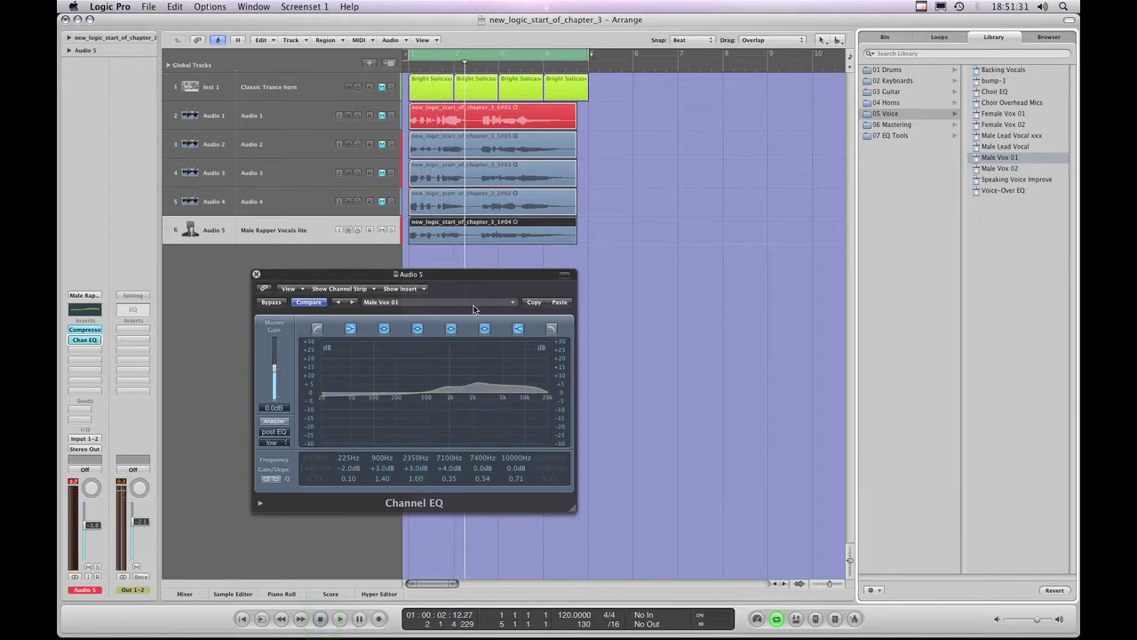
left_click_drag(454, 285, 456, 282)
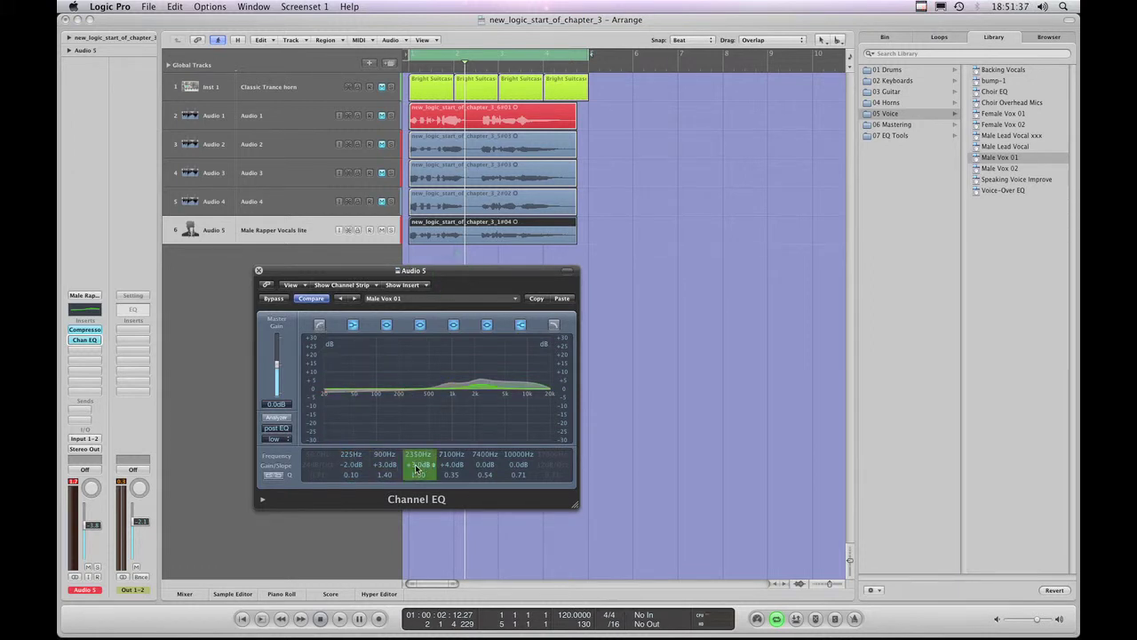
scroll(413, 469, "up", 2)
mouse_move(413, 471)
left_mouse_down()
mouse_move(411, 488)
mouse_move(413, 471)
left_mouse_up()
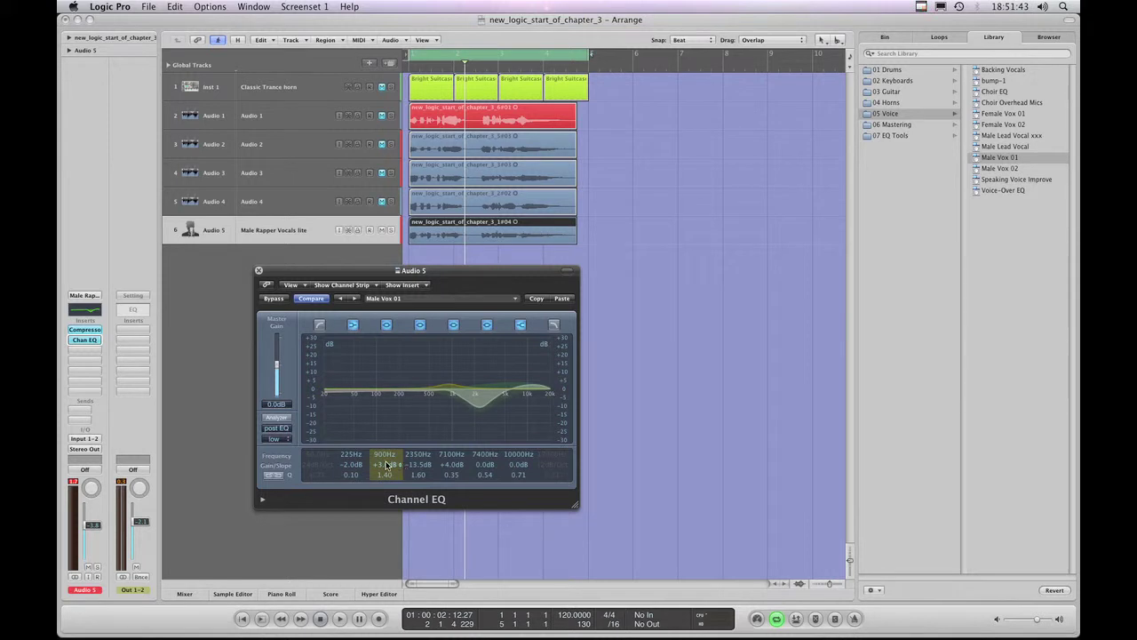
left_click_drag(384, 468, 382, 475)
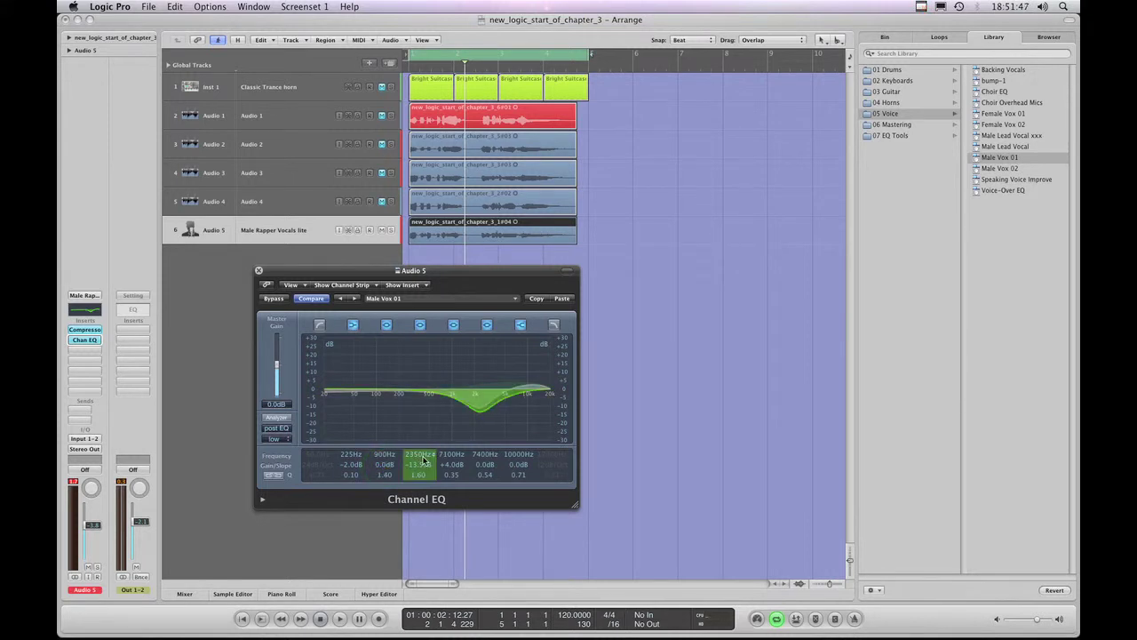
left_click_drag(410, 460, 415, 511)
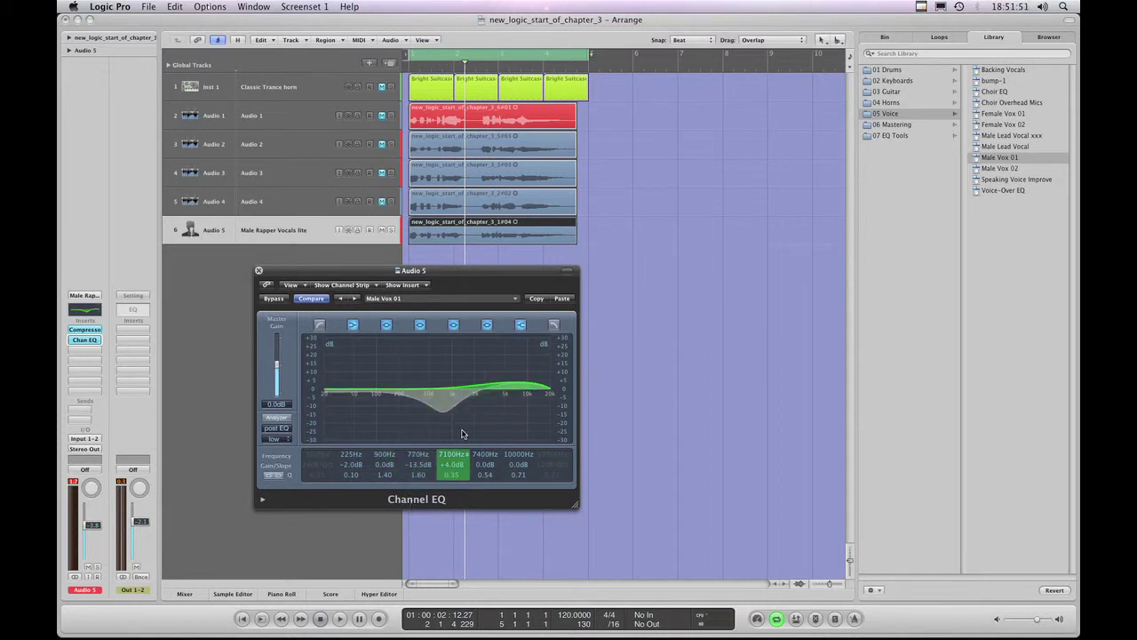
left_click(340, 619)
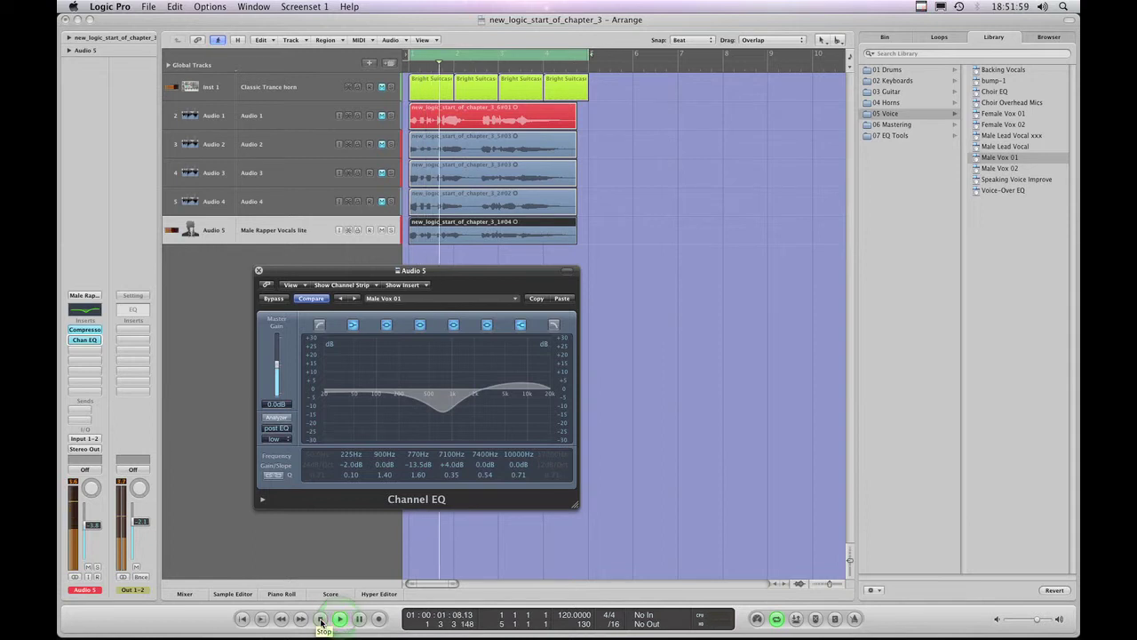
left_click(321, 620)
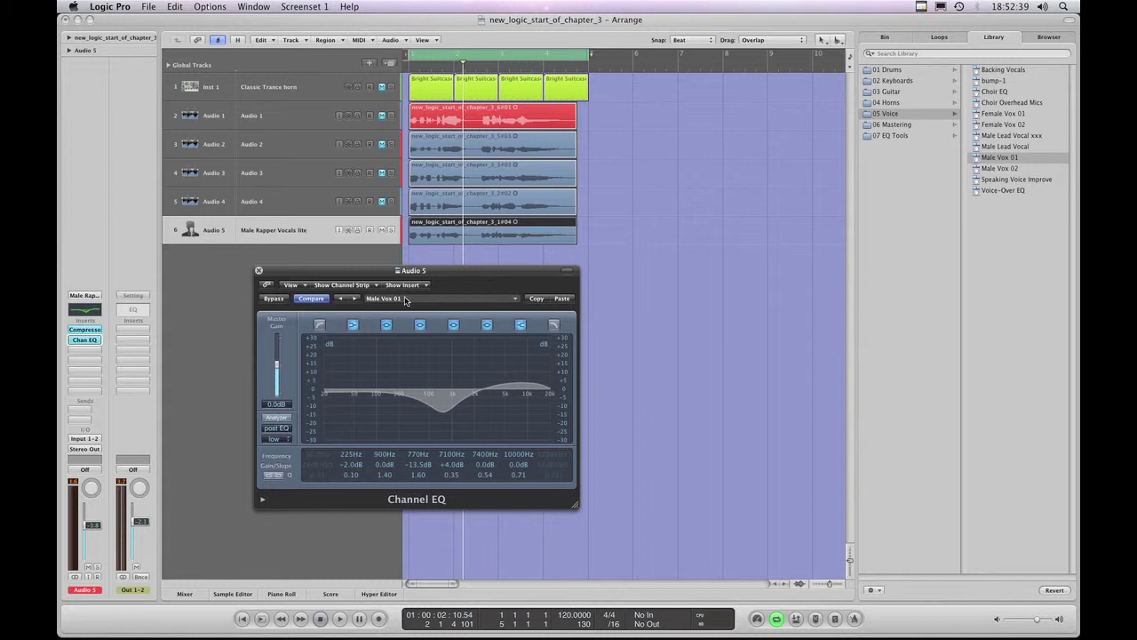
- Look through the Channel EQ and channel strip settings menus without choosing anything
left_click(514, 299)
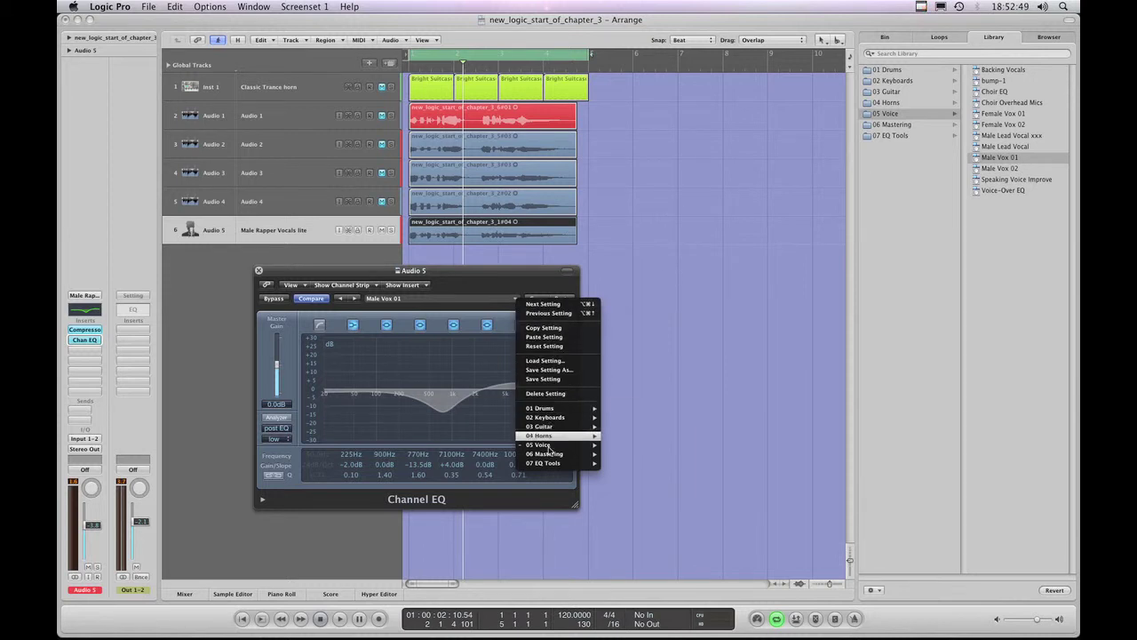
mouse_move(549, 450)
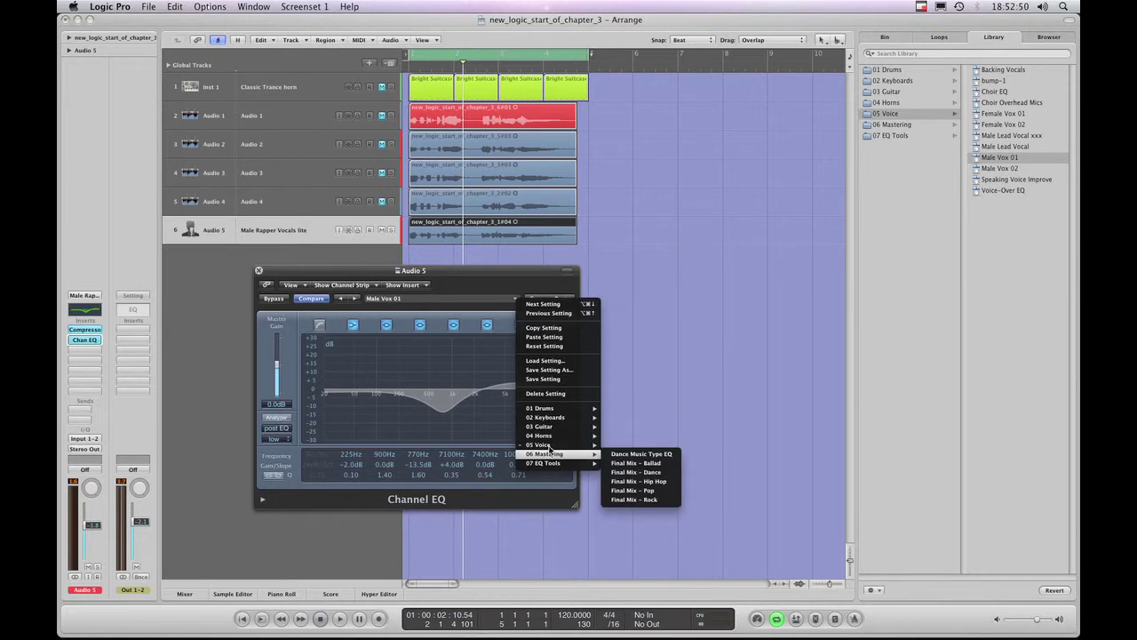
left_click(93, 300)
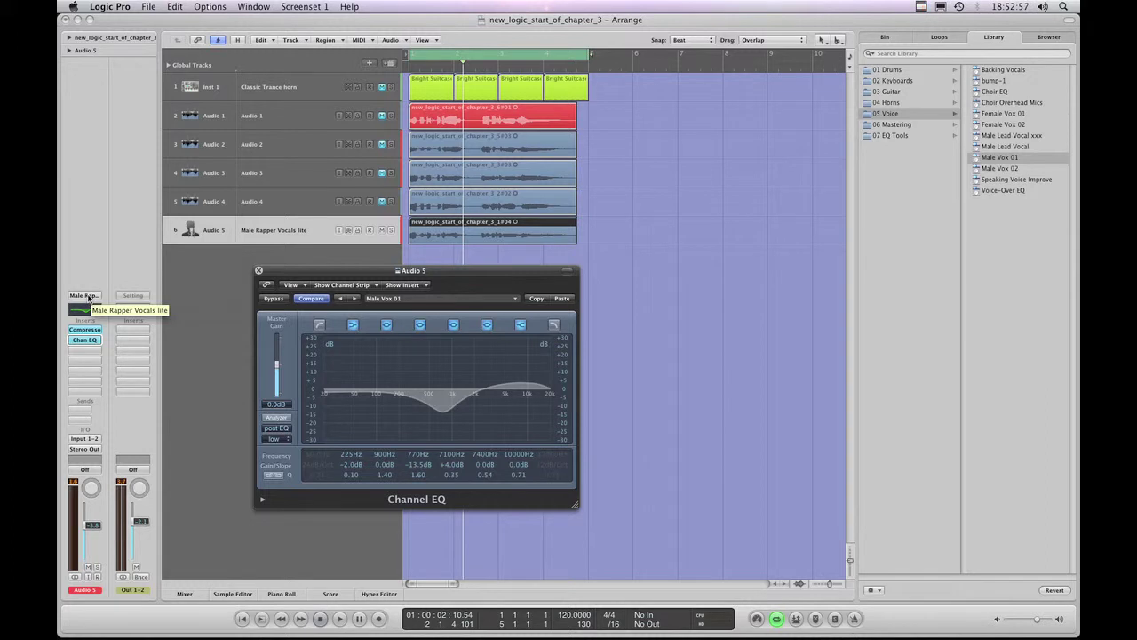
left_click(87, 296)
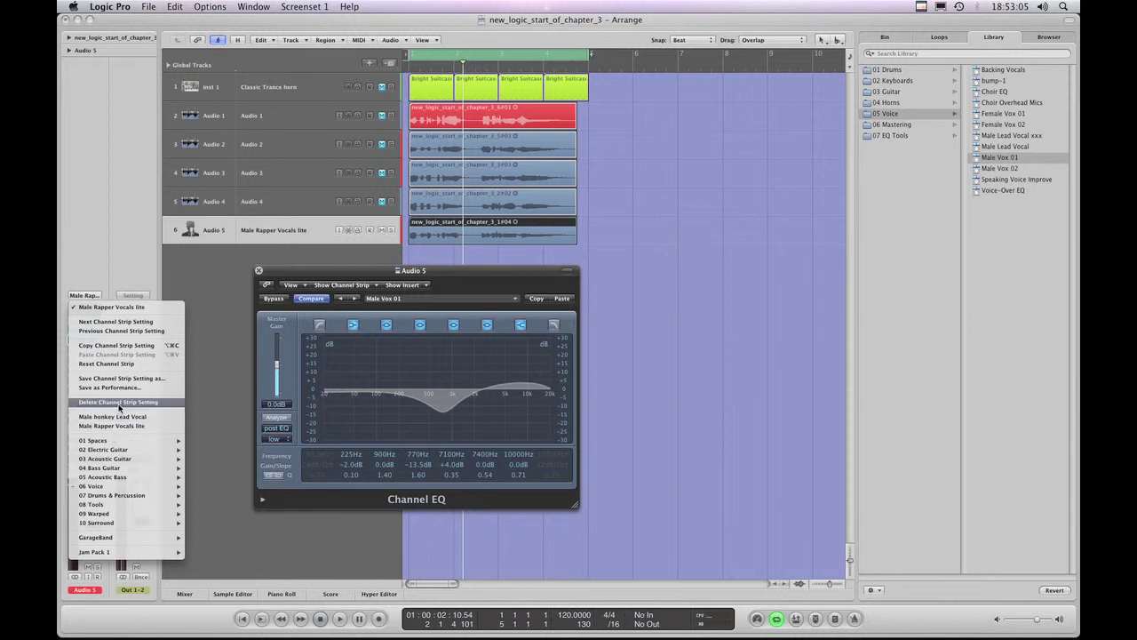
left_click(81, 282)
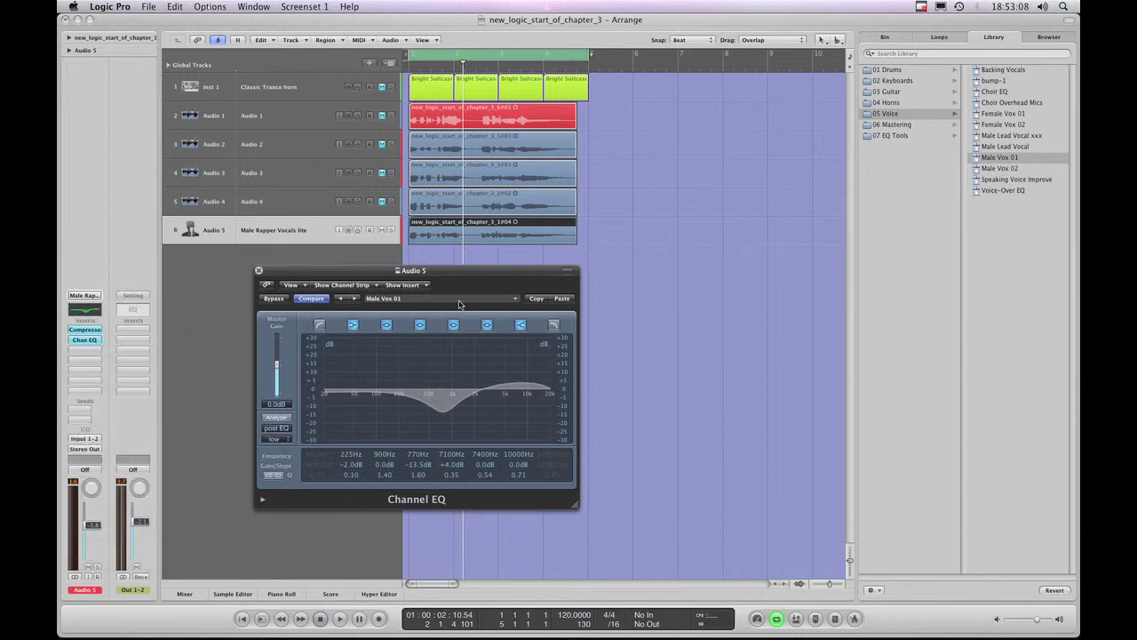
- Show Channel EQ presets in the Library, browsing 03 Guitar then back to 05 Voice
left_click(93, 341)
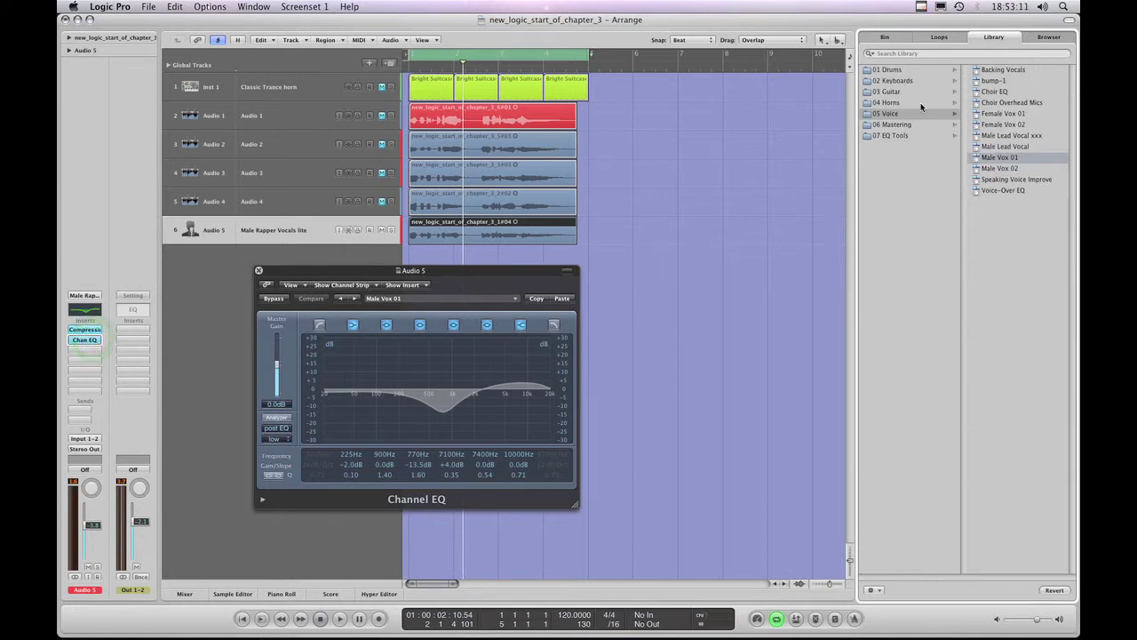
left_click(888, 92)
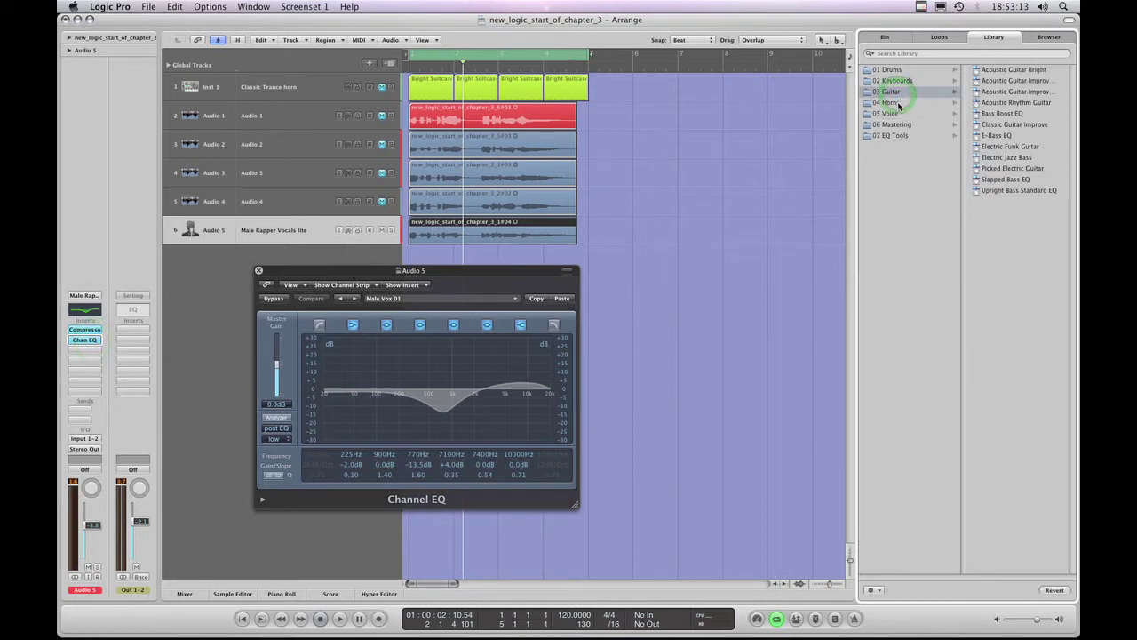
left_click(889, 113)
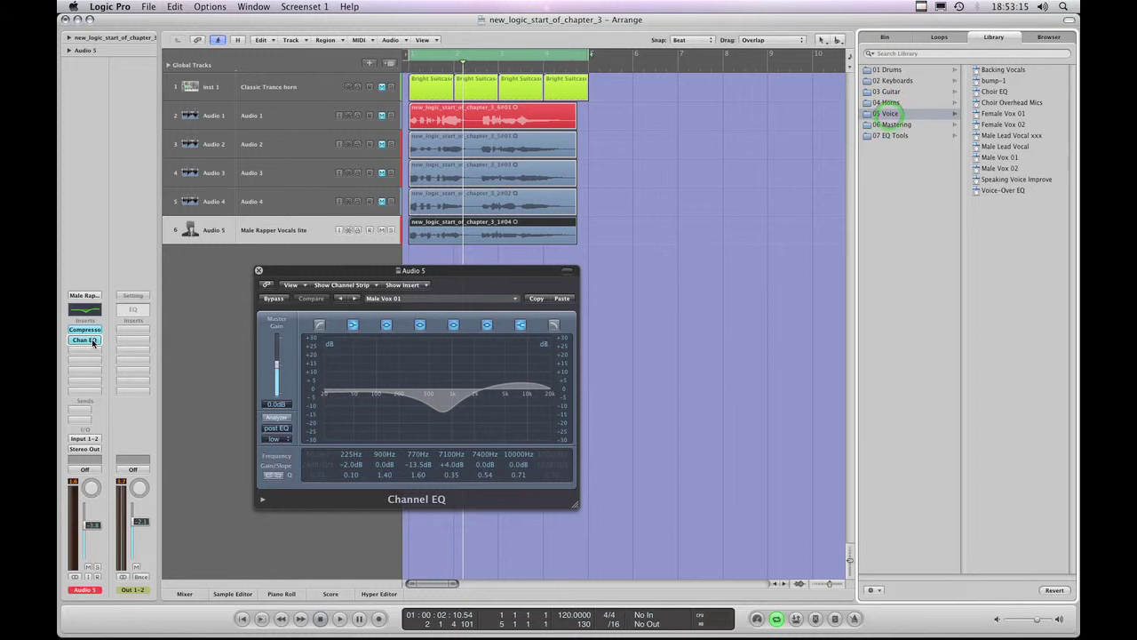
left_click(353, 270)
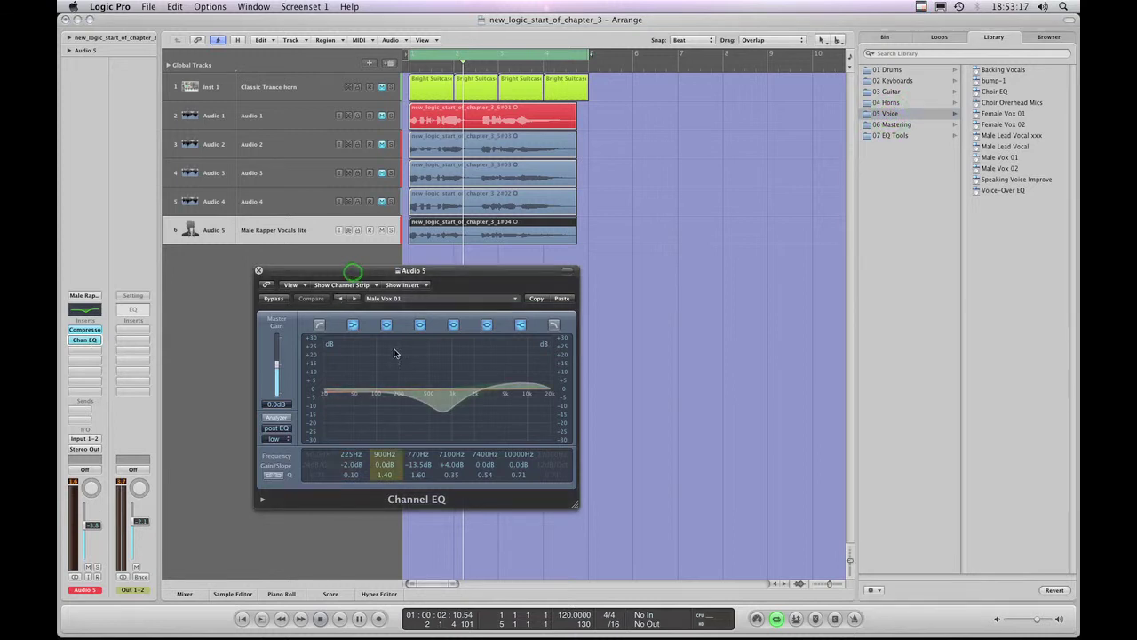
- Check both settings menus again and leave the Channel EQ settings menu open
left_click(513, 298)
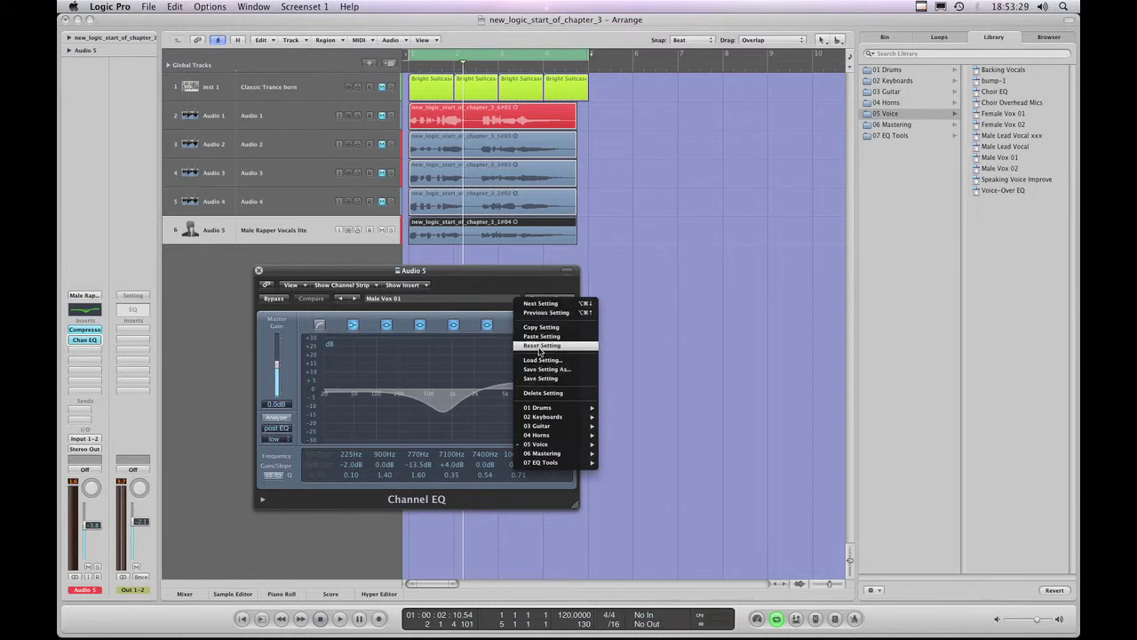
mouse_move(564, 444)
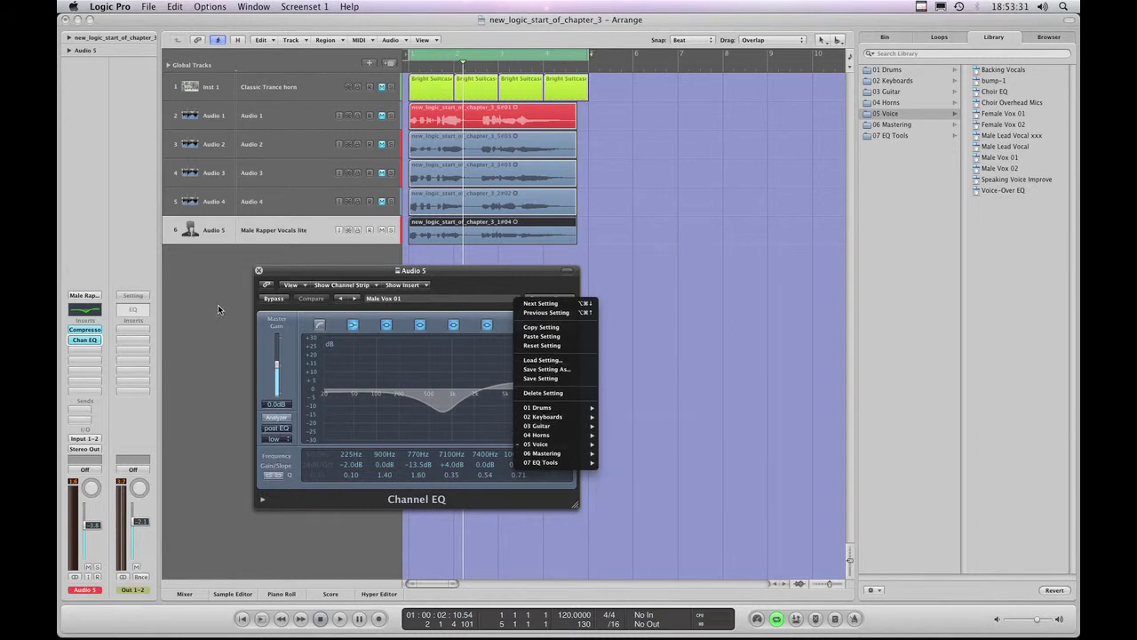
left_click(90, 299)
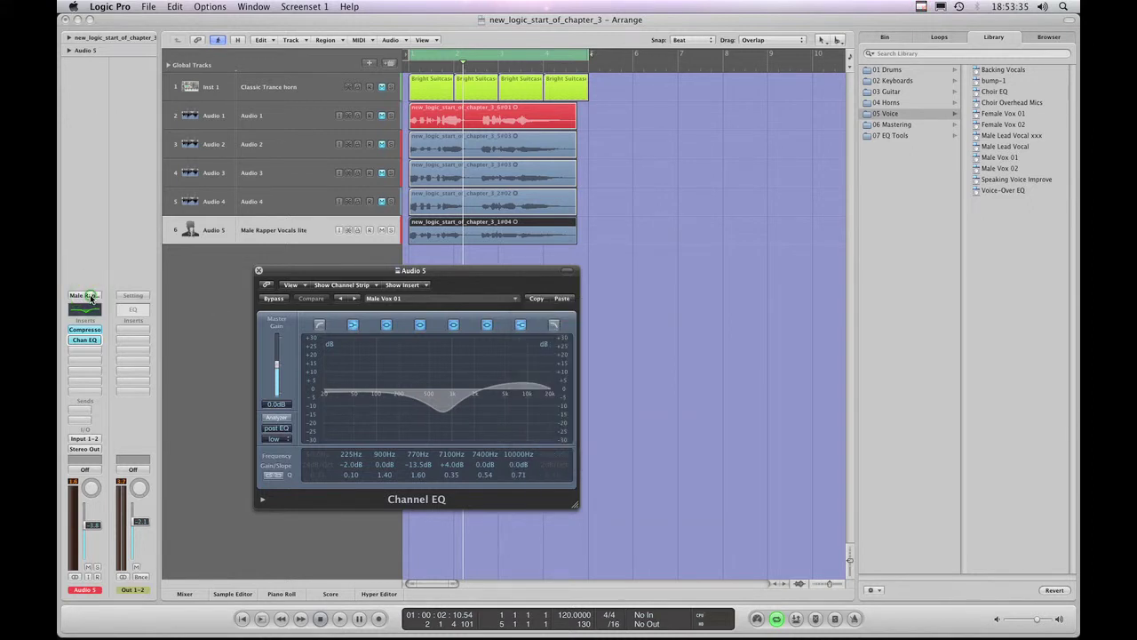
left_click(92, 299)
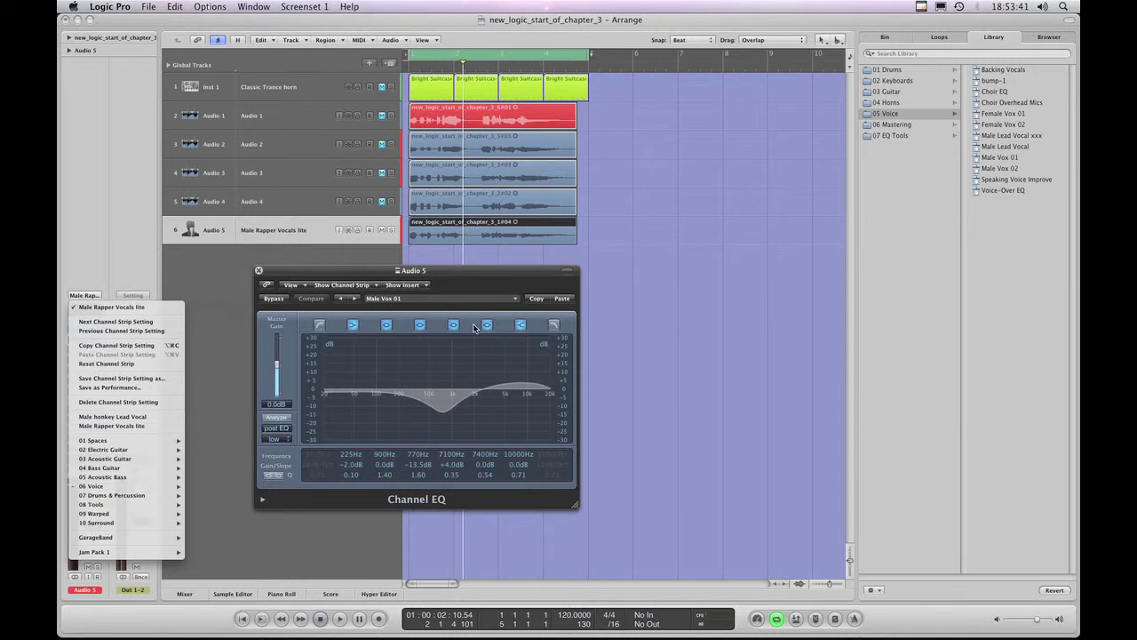
left_click(480, 276)
left_click(86, 339)
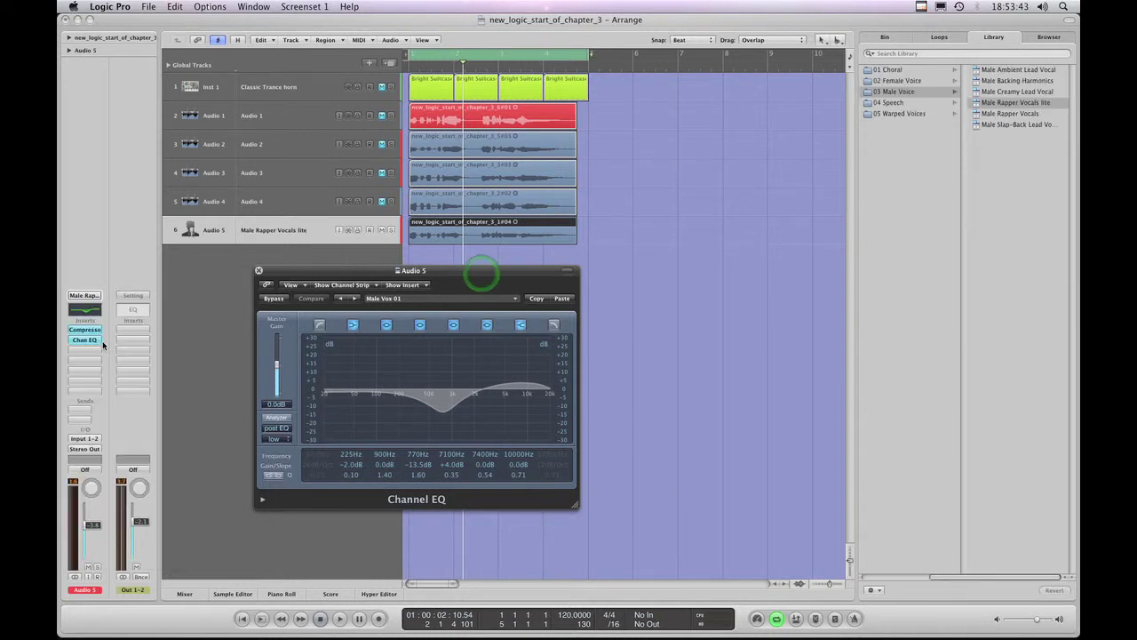
left_click(515, 299)
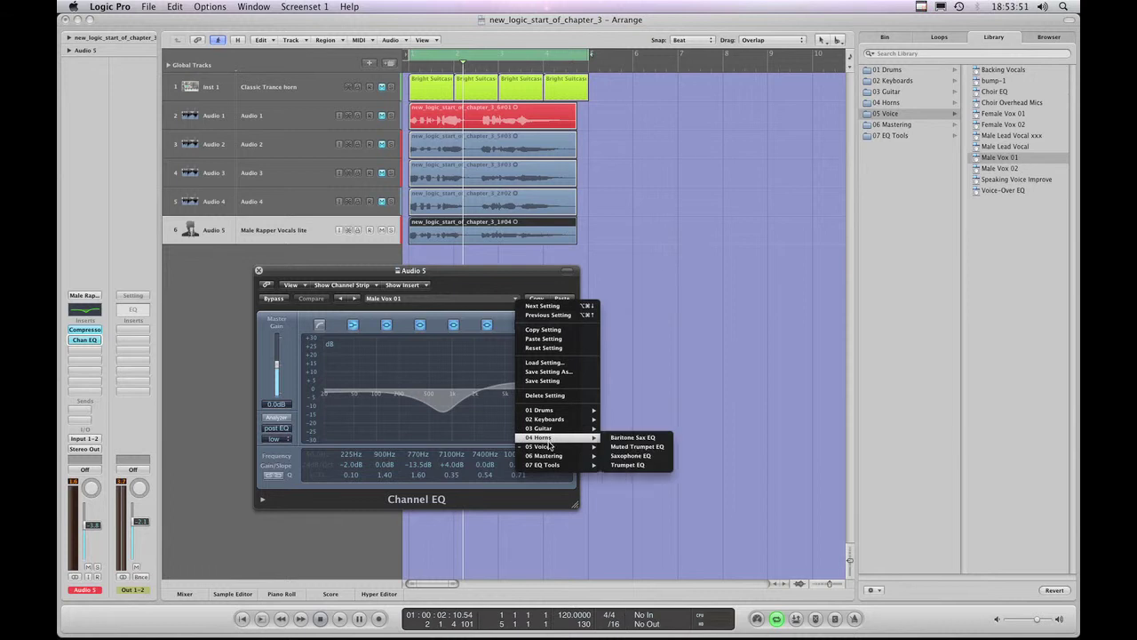
mouse_move(542, 446)
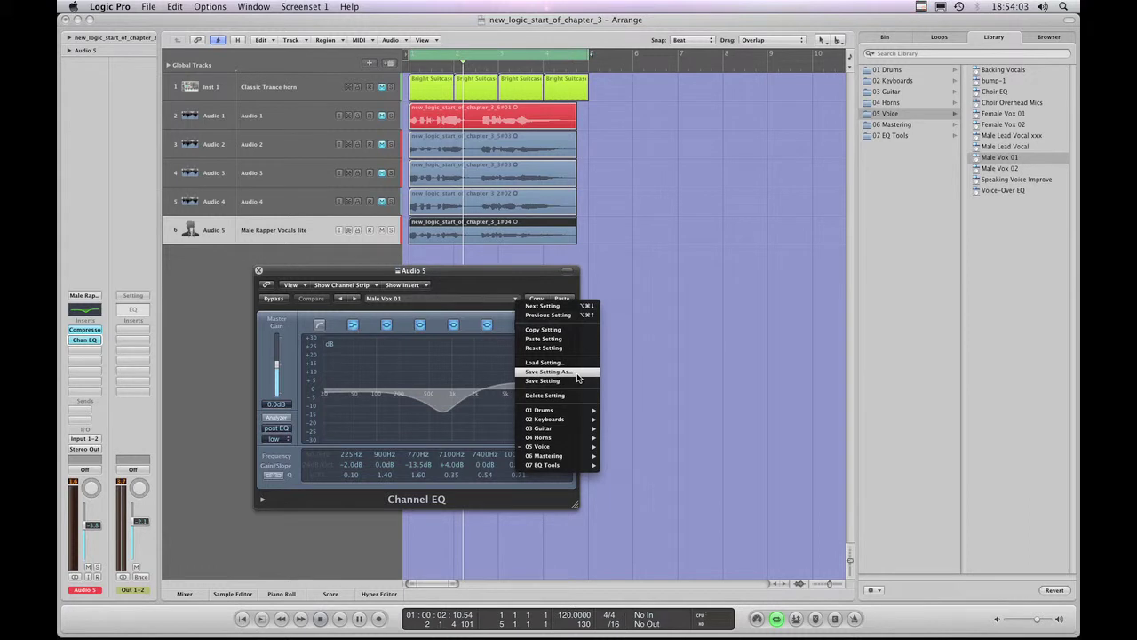
- Choose Save Setting As for the Channel EQ and open the save-location list
left_click(570, 374)
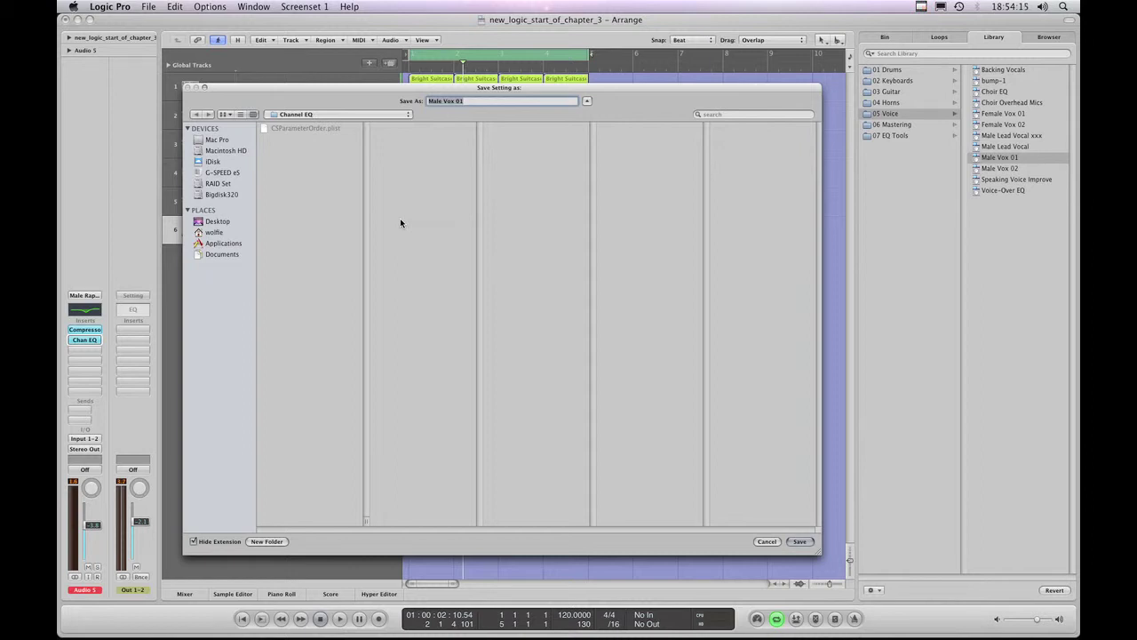
left_click(394, 116)
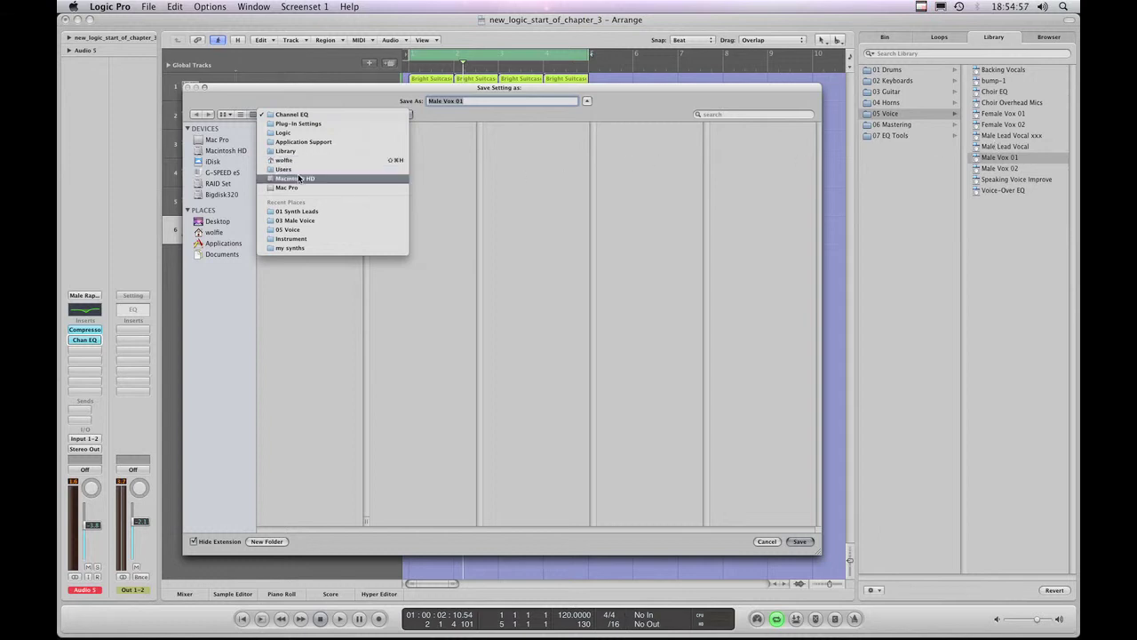
- Navigate to Macintosh HD > Library > Application Support > Plug-In Settings > Channel EQ > 05 Voice
left_click(298, 177)
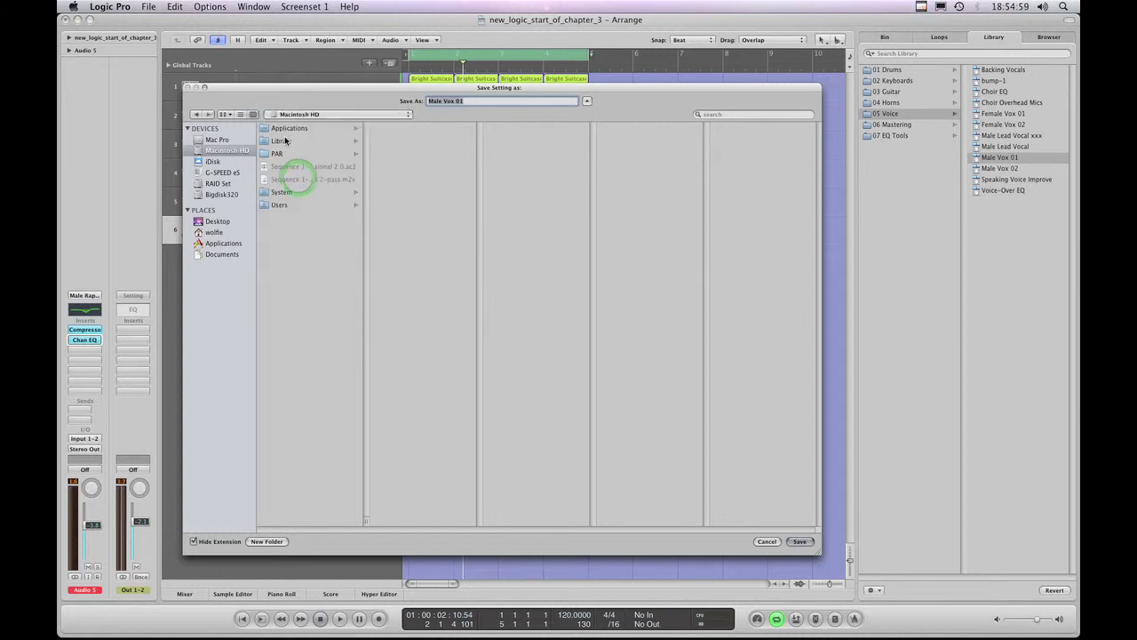
left_click(284, 142)
left_click(404, 140)
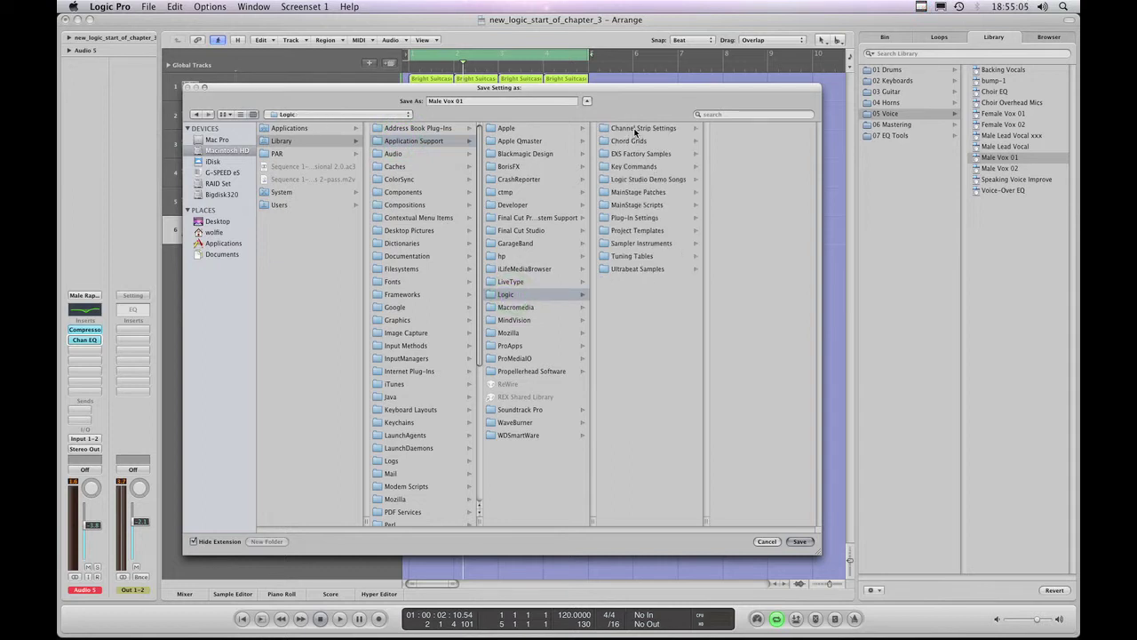
left_click(635, 218)
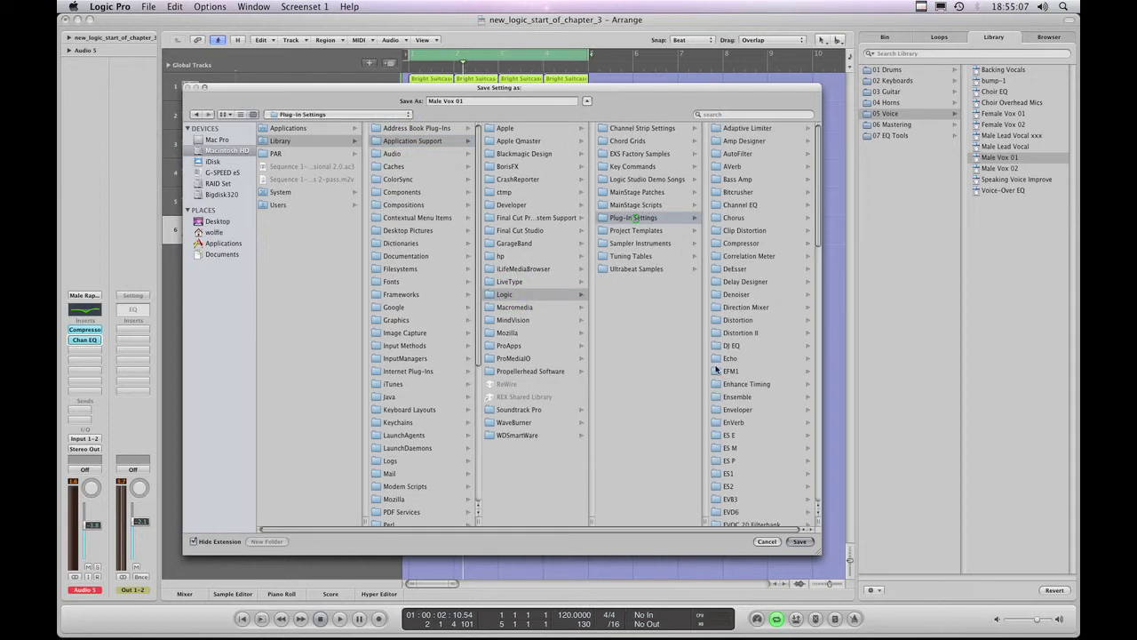
left_click(717, 207)
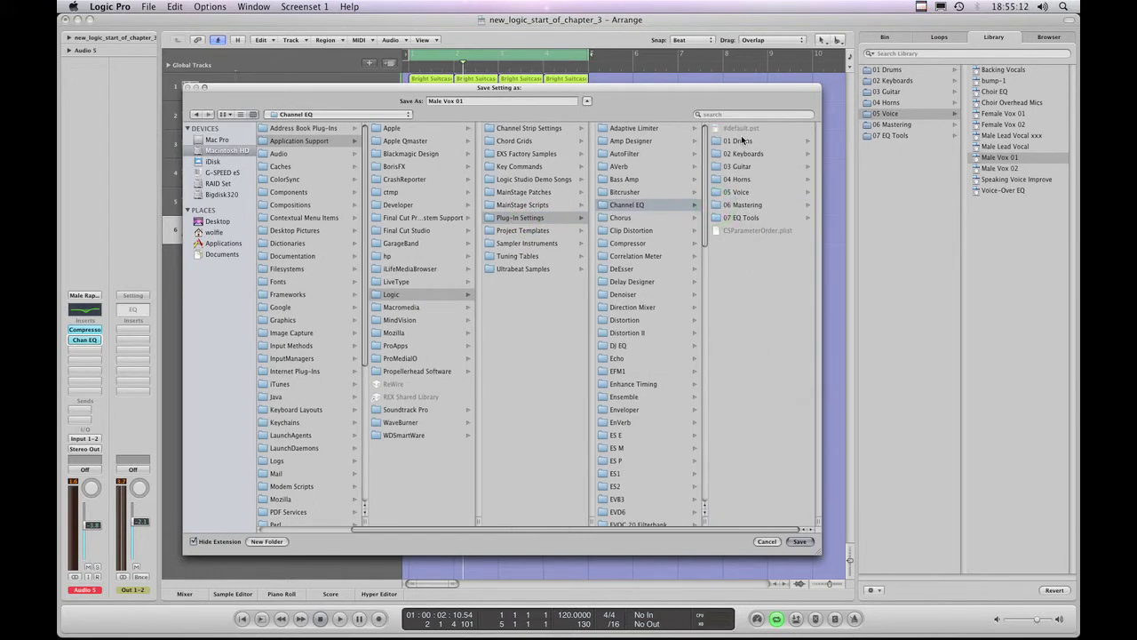
left_click(727, 193)
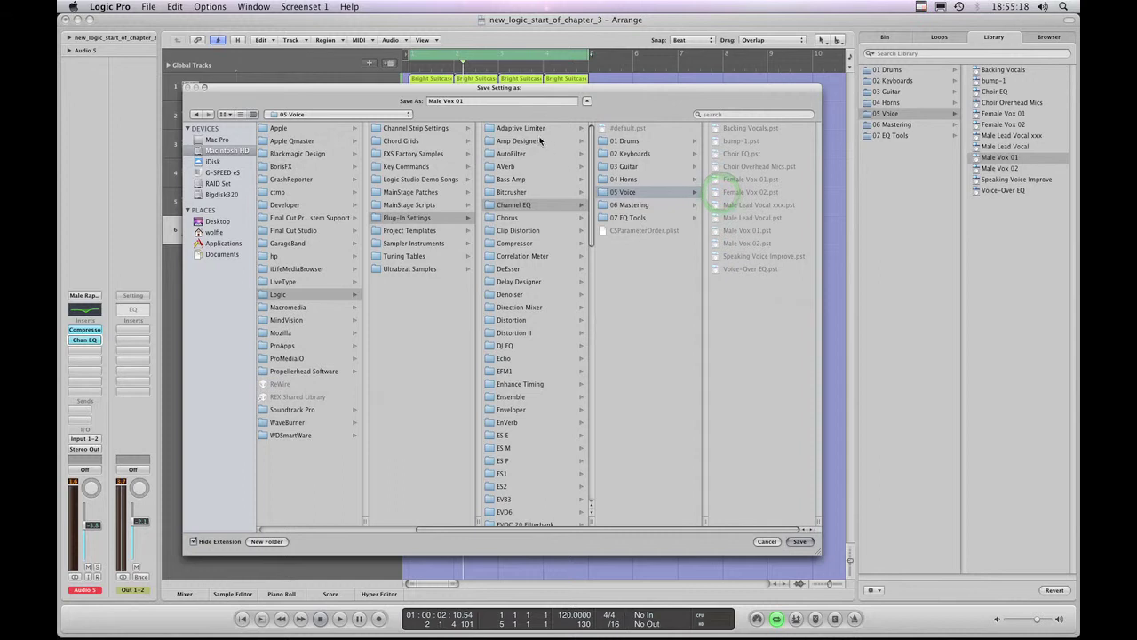
- Rename the preset to 'Male Vox scoop' and save it
left_click(469, 101)
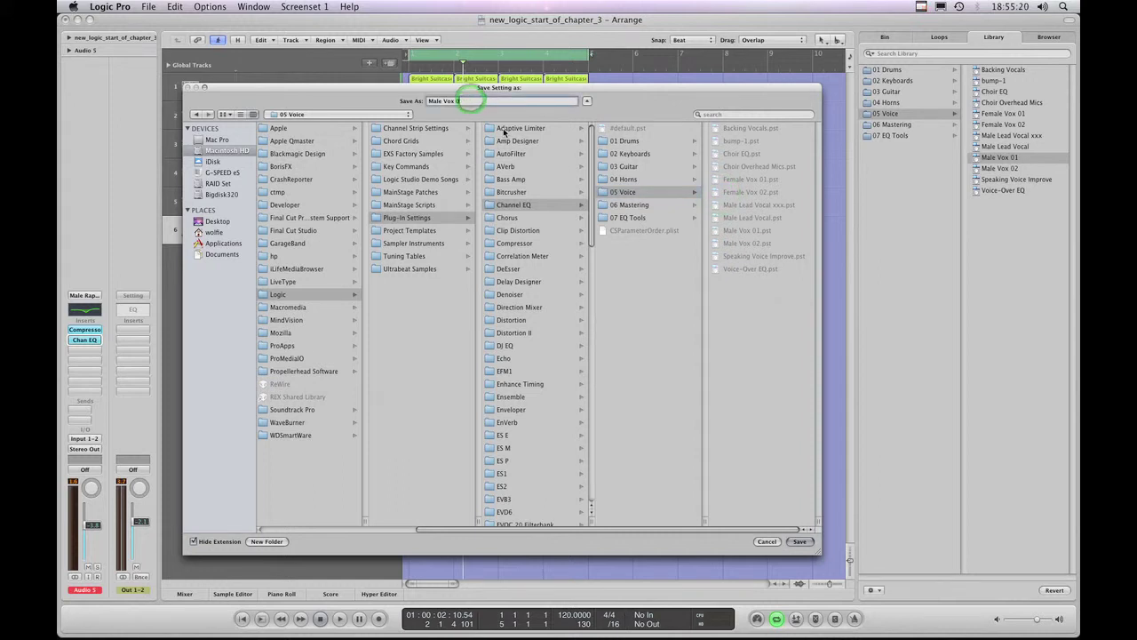
key("BackSpace")
key("BackSpace")
type("scoop")
left_click(798, 541)
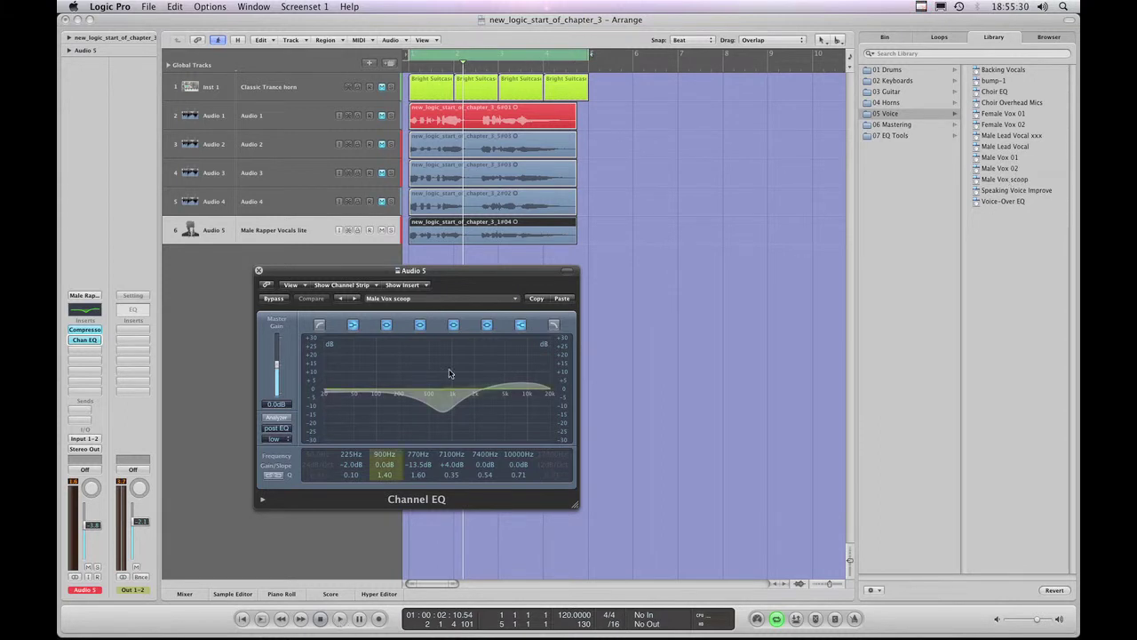
left_click(1005, 158)
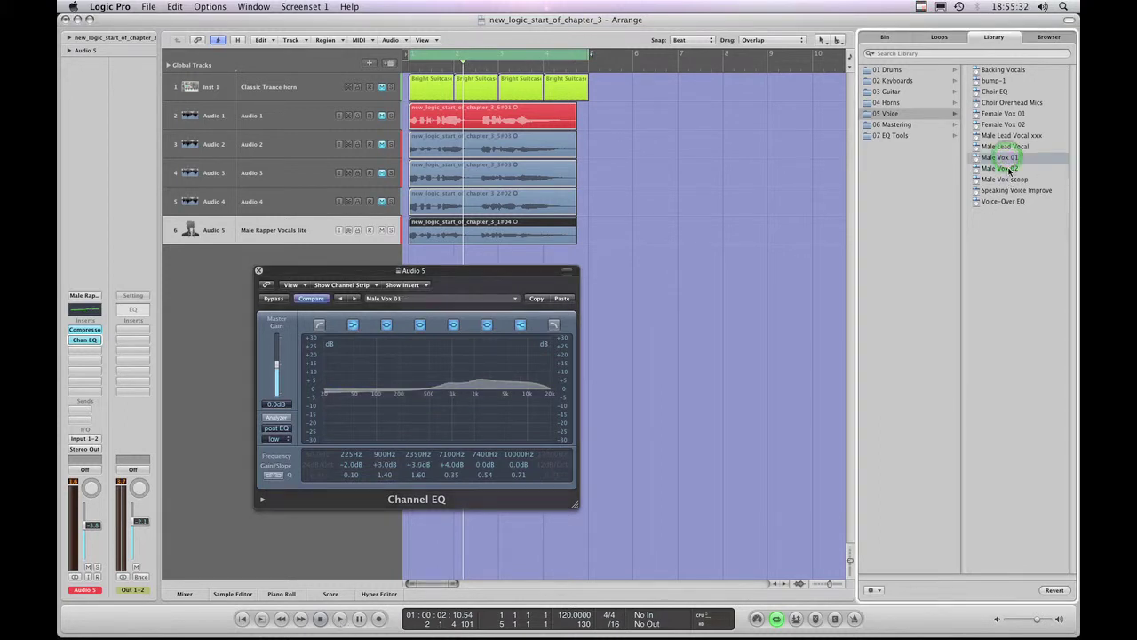
left_click(1008, 168)
left_click(1016, 180)
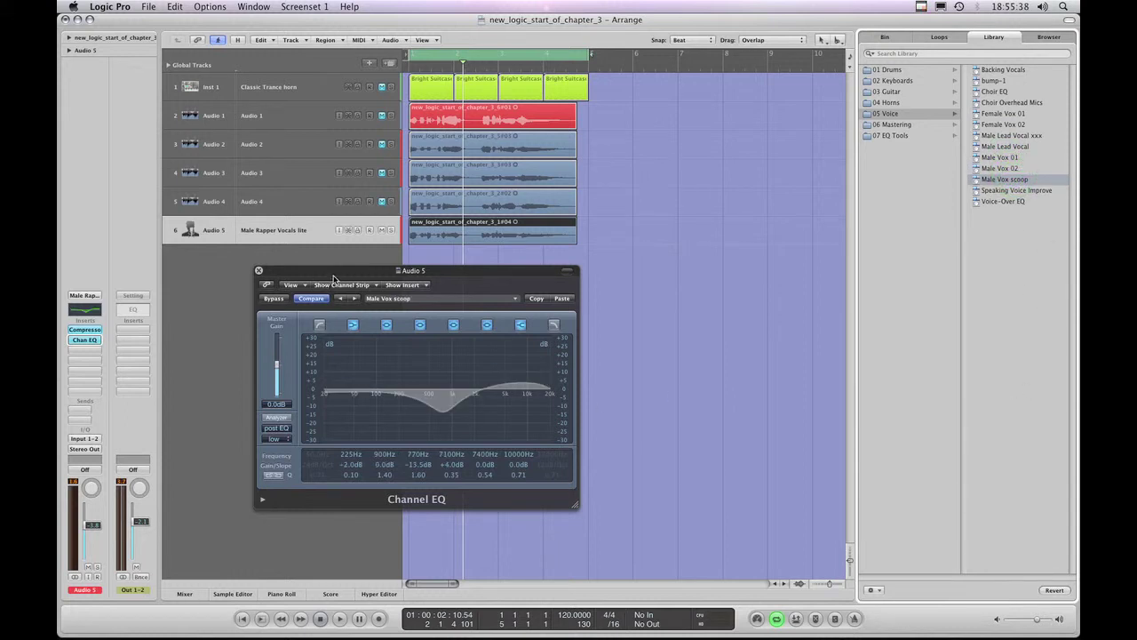
left_click_drag(330, 274, 379, 277)
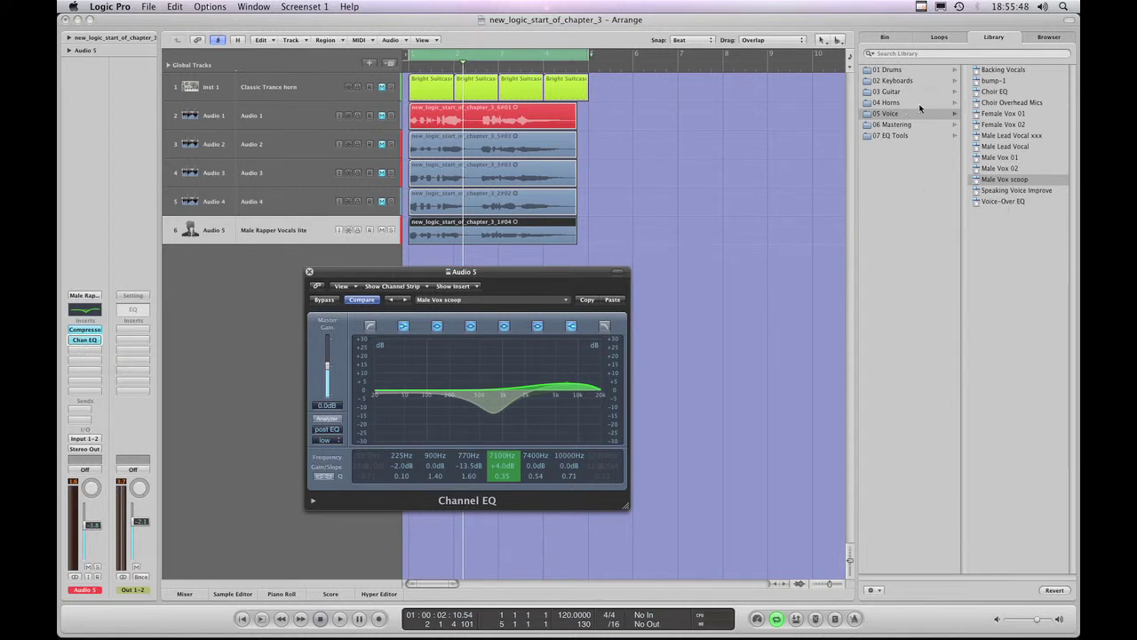
left_click(86, 297)
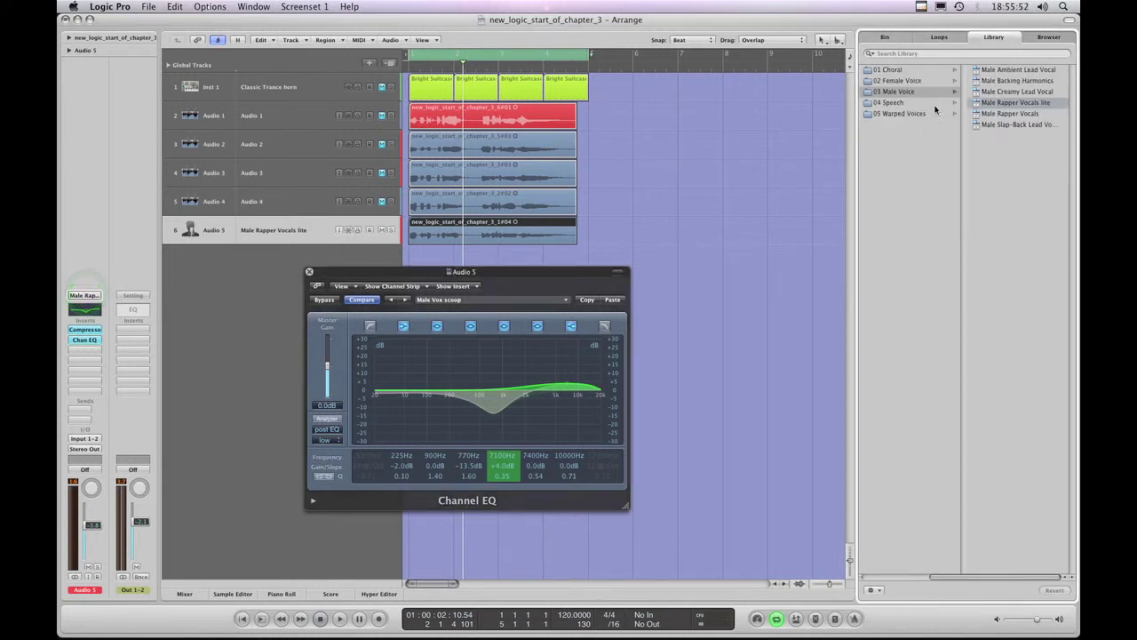
left_click(863, 577)
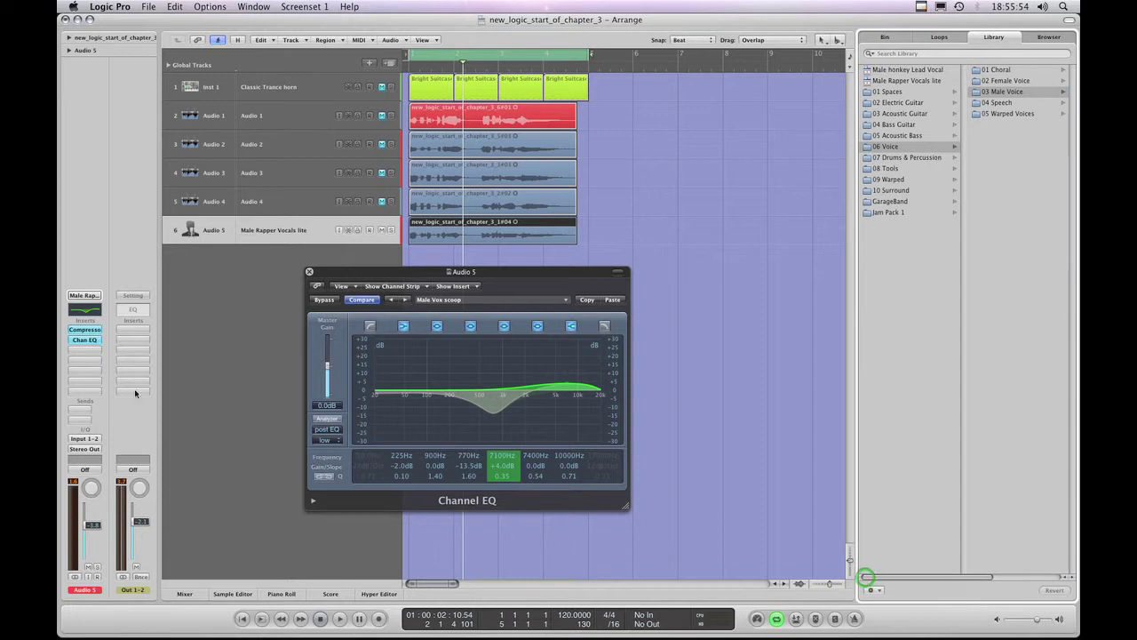
left_click(78, 342)
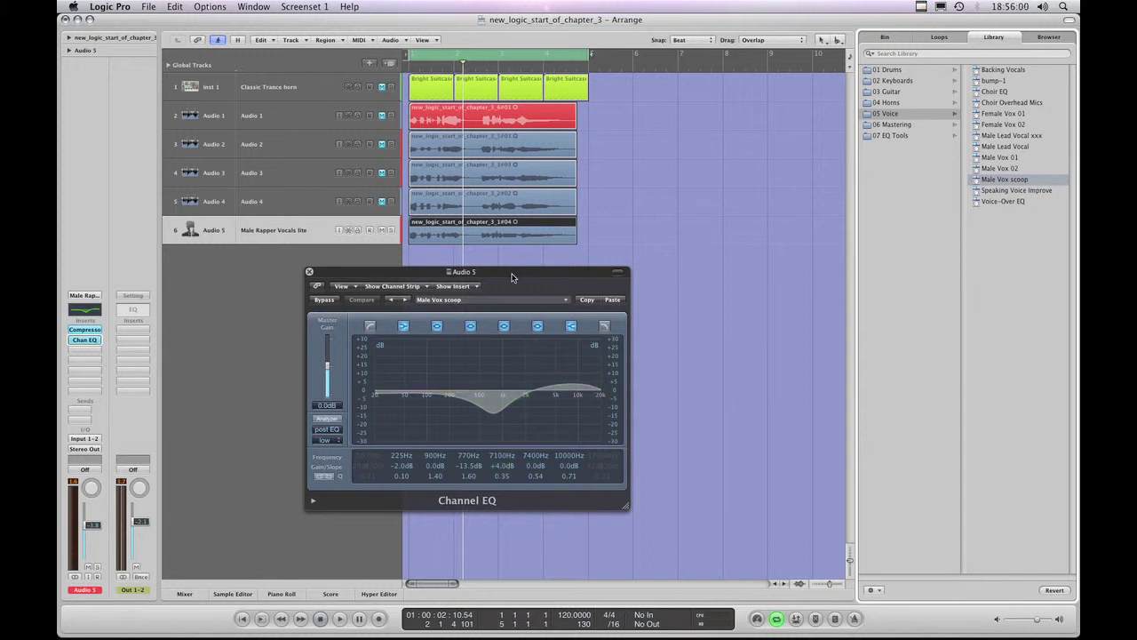
left_click(566, 303)
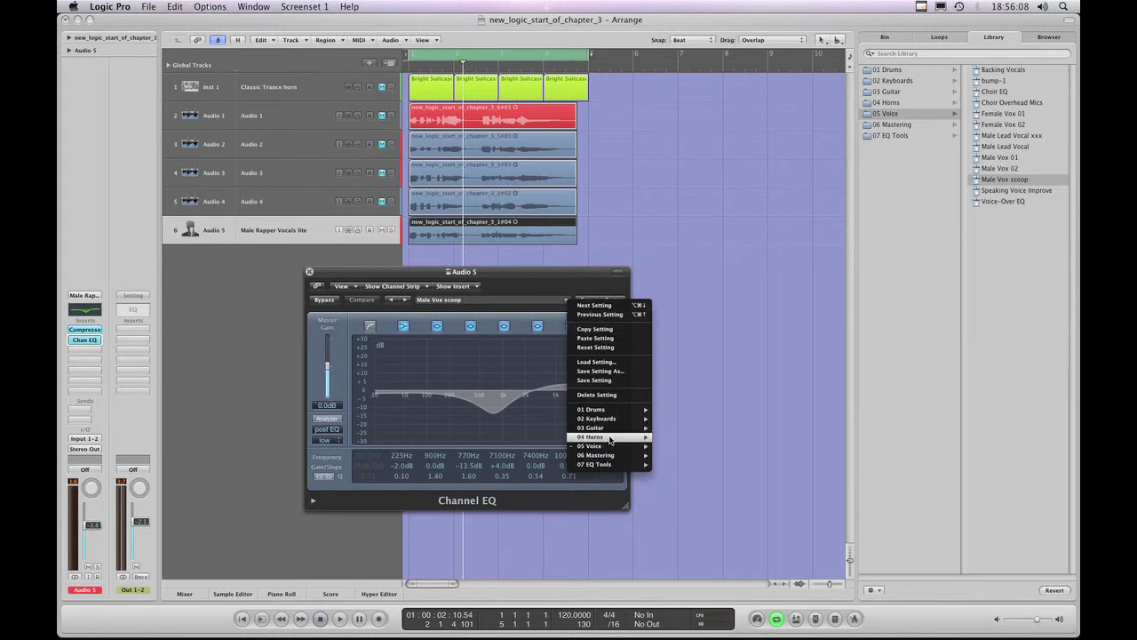
mouse_move(612, 428)
left_click(544, 283)
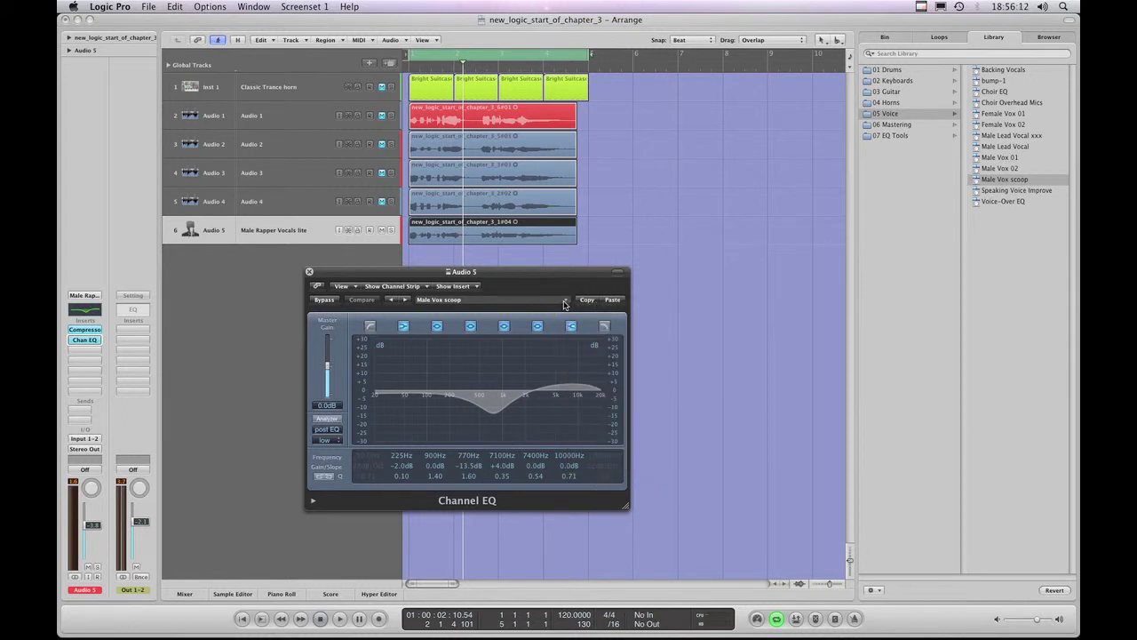
left_click(561, 303)
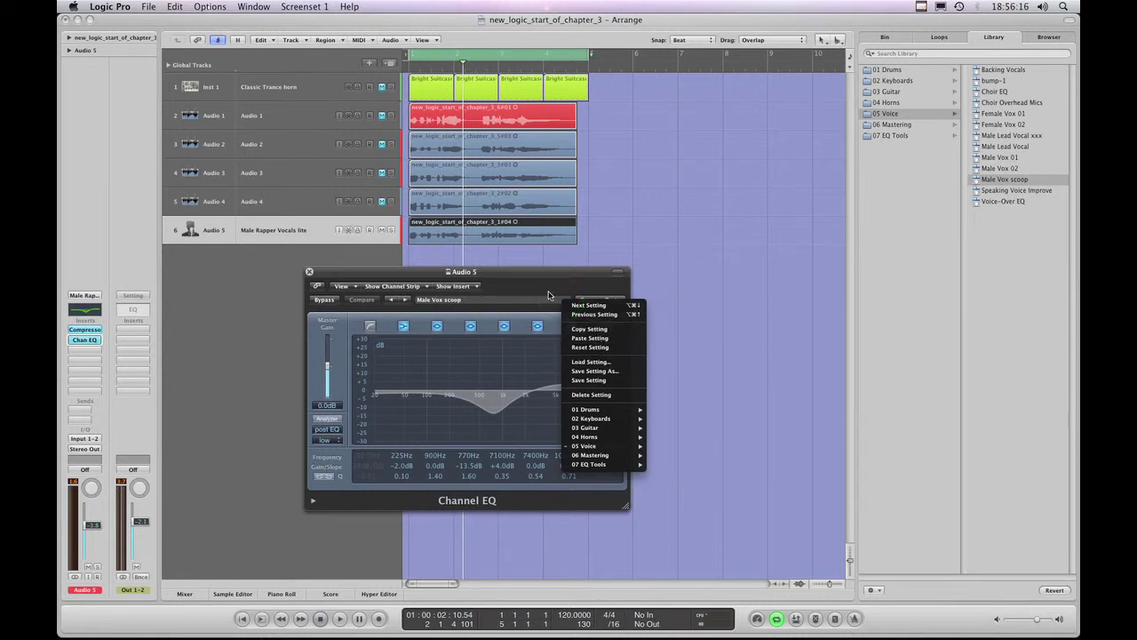
- Copy Audio 5's Male Vox scoop EQ, insert a Channel EQ on Audio 4, and paste it
left_click(587, 331)
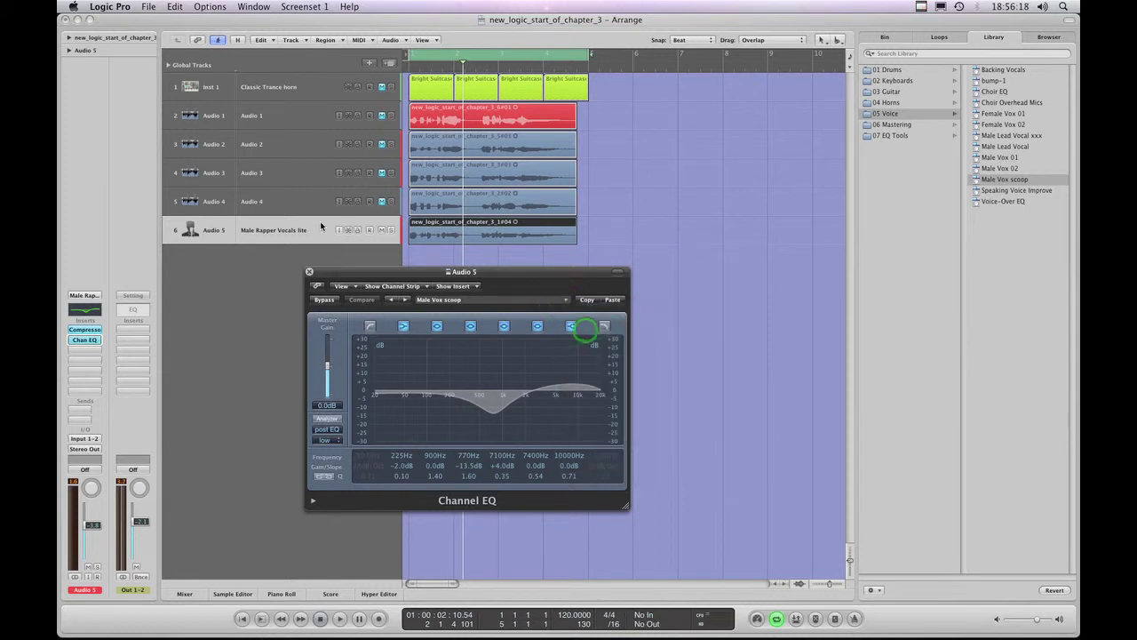
left_click(294, 212)
double_click(86, 309)
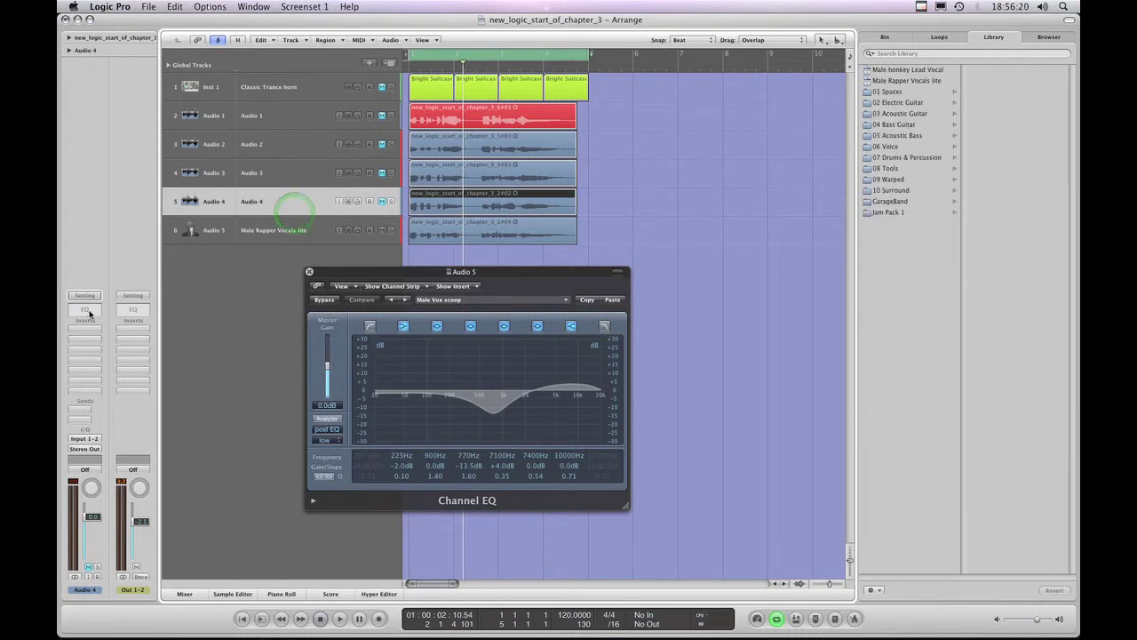
left_click_drag(302, 56, 711, 34)
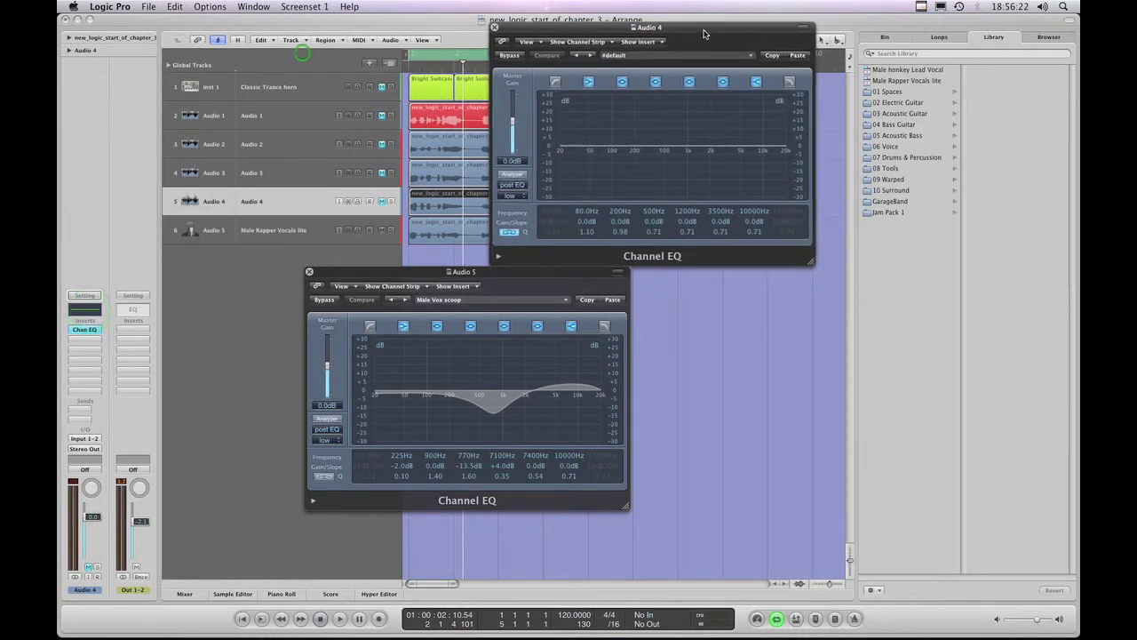
left_click(735, 57)
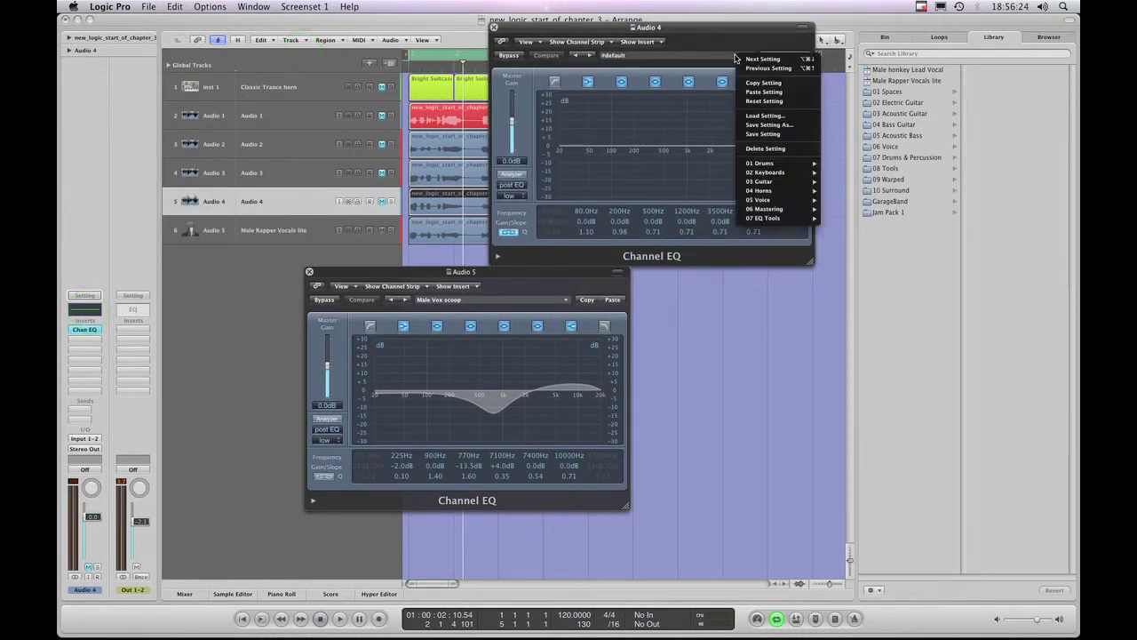
left_click(770, 94)
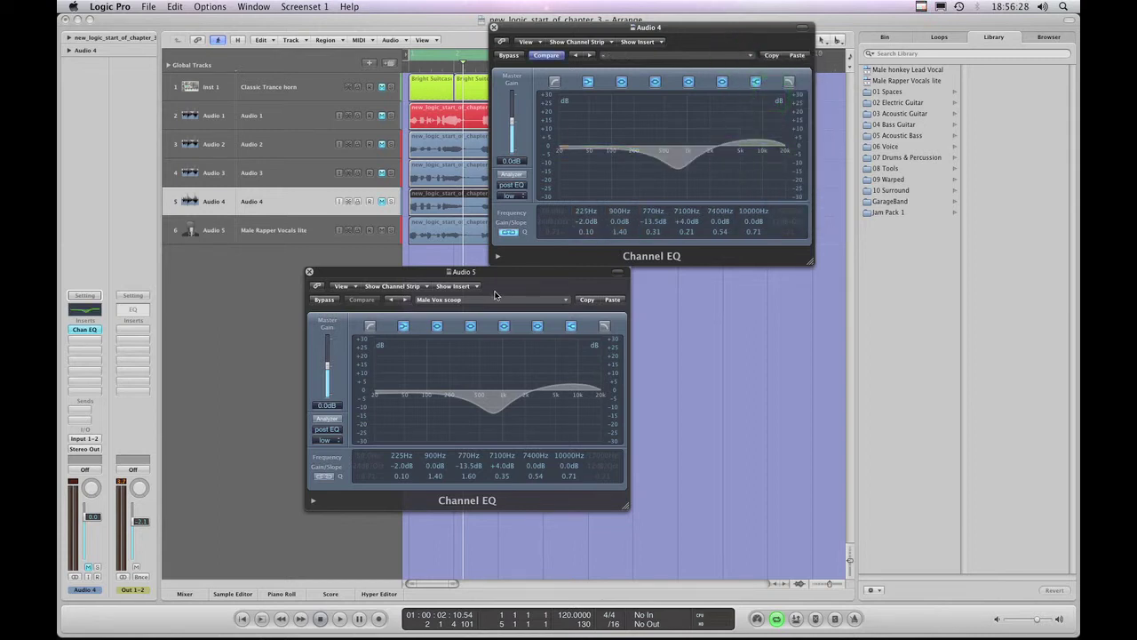
- Rearrange the two EQ windows, check Audio 5's preset list, and bring Audio 4's EQ forward
left_click_drag(500, 277, 624, 292)
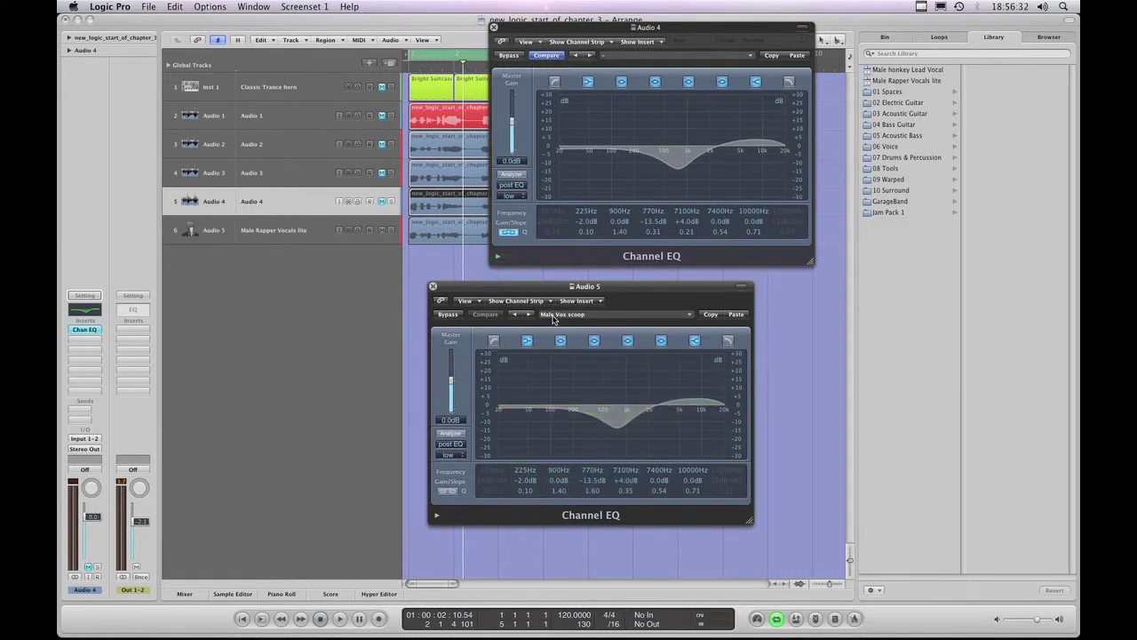
left_click(585, 317)
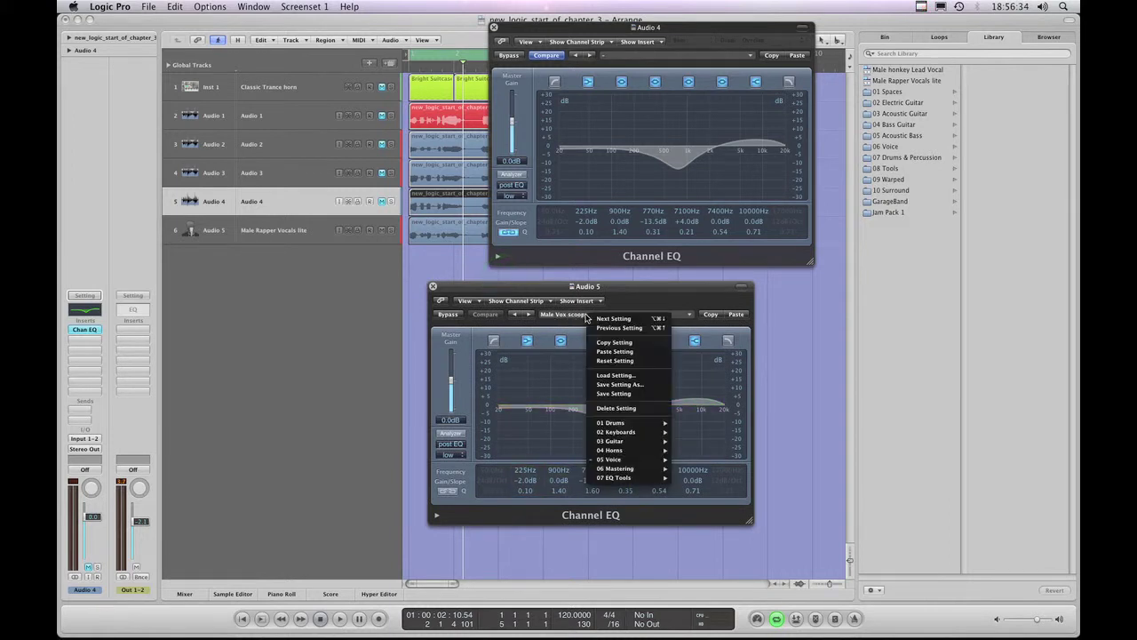
left_click(622, 311)
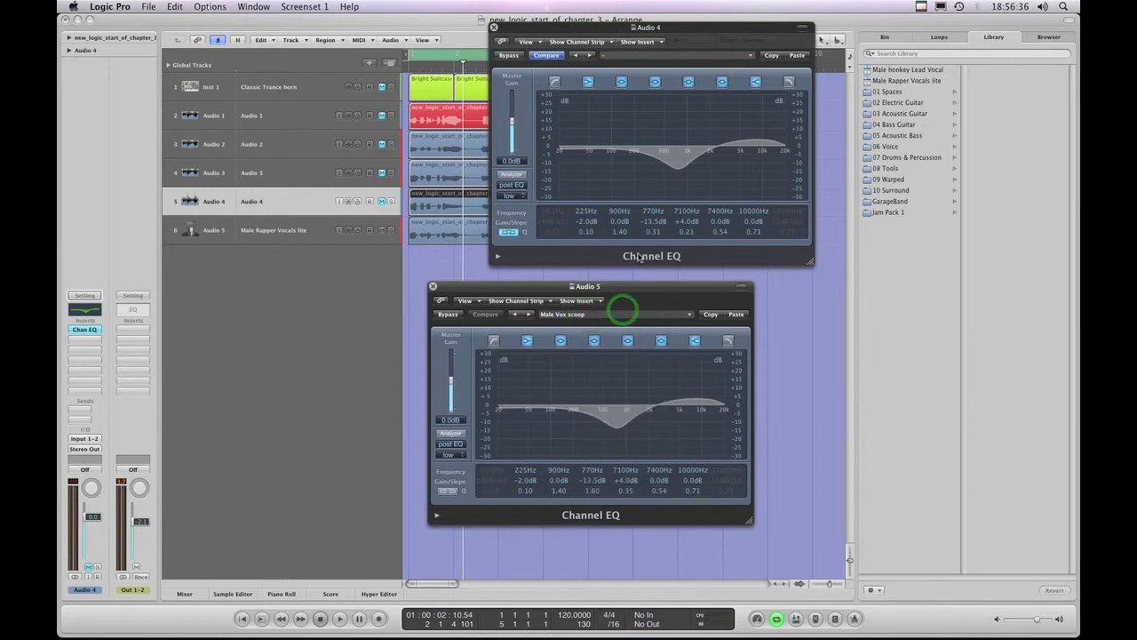
left_click(679, 34)
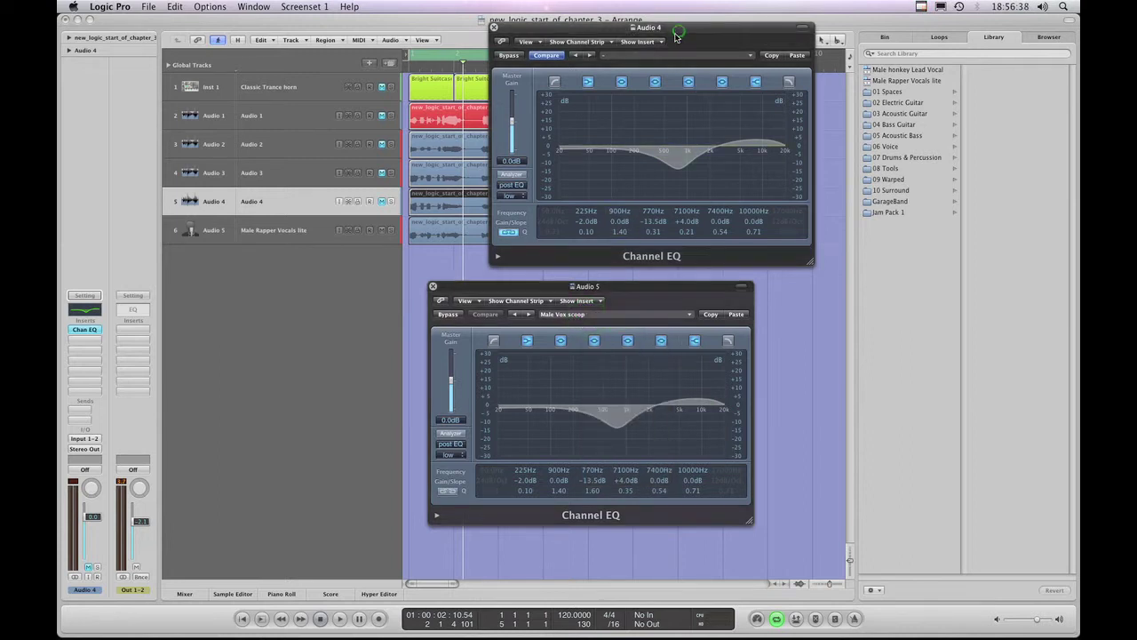
left_click(673, 28)
- Reset Audio 4's Channel EQ to flat, then copy Audio 5's Male Vox scoop settings into it
left_click(749, 58)
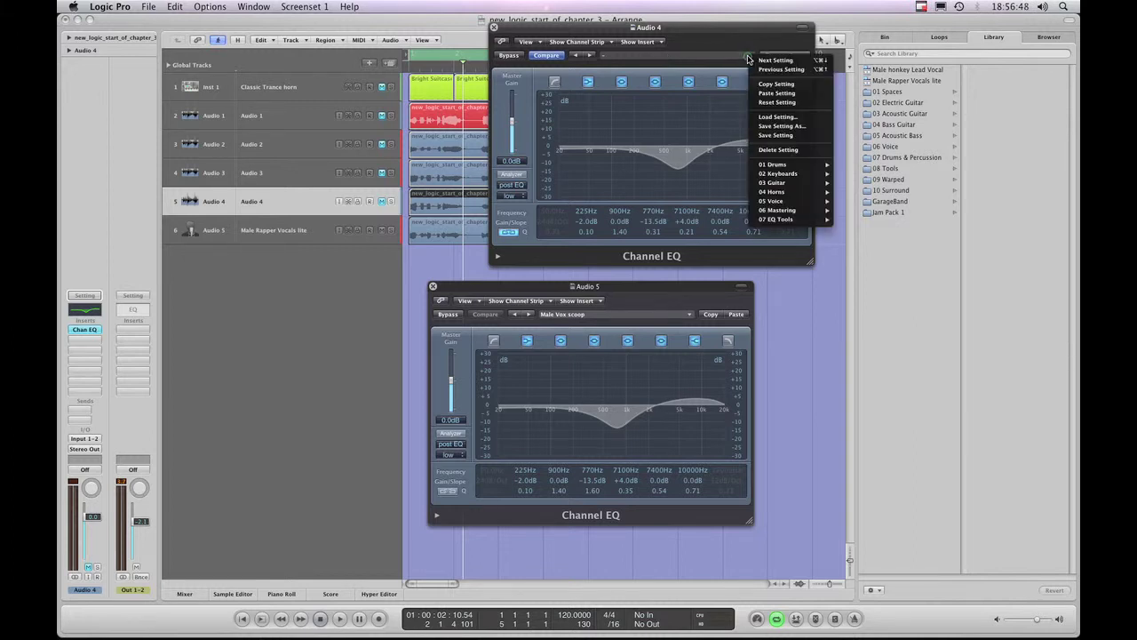
left_click(777, 102)
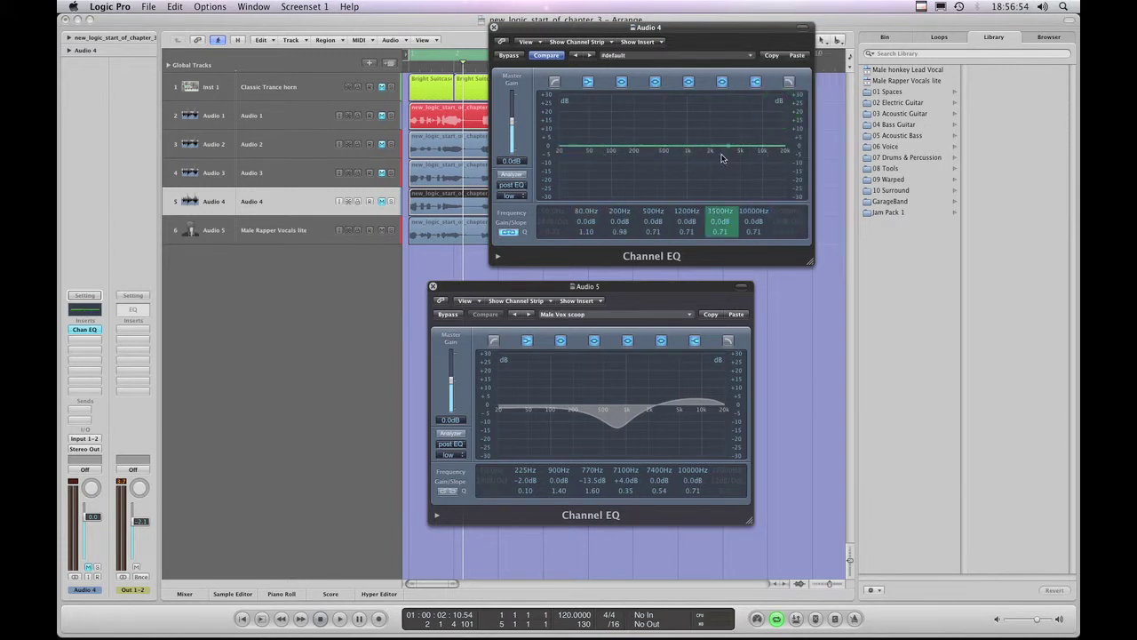
left_click(638, 292)
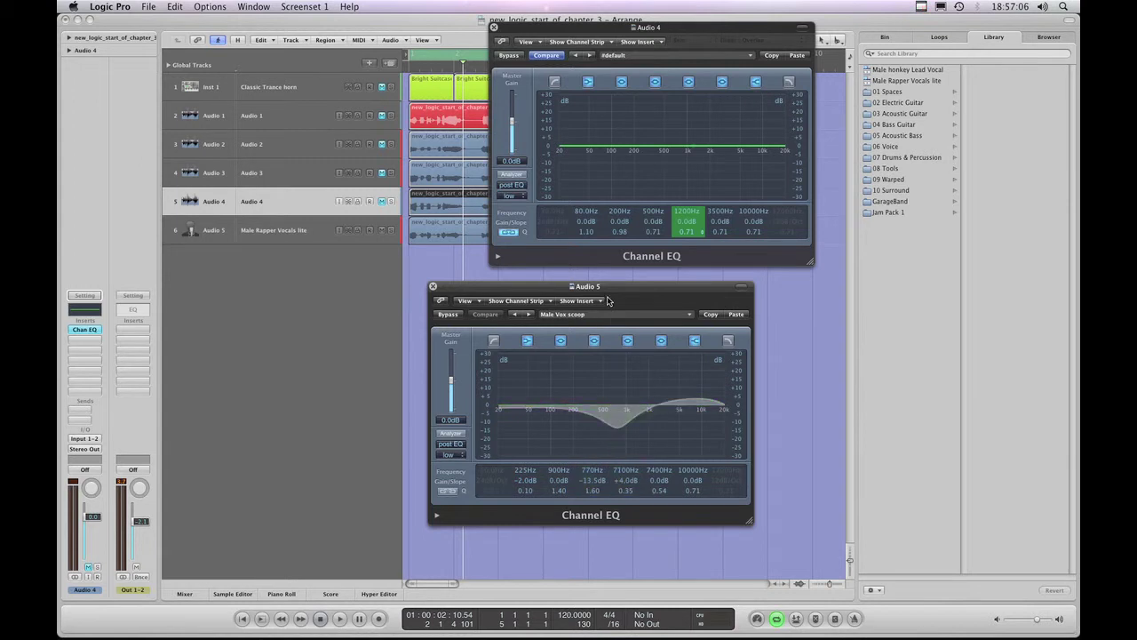
left_click_drag(611, 293, 592, 294)
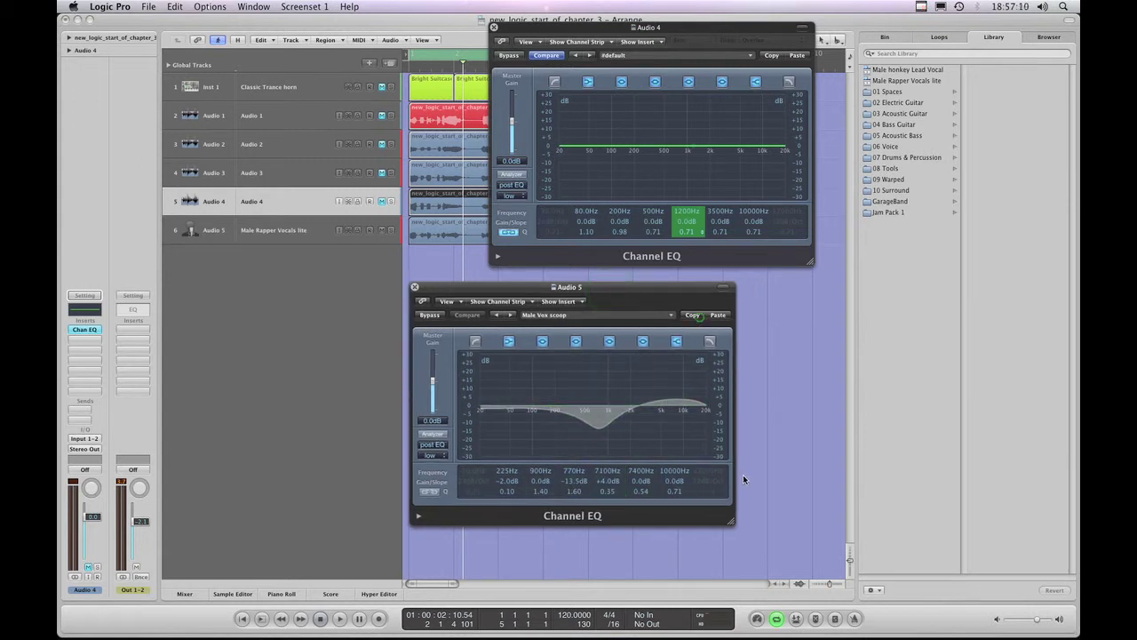
left_click(693, 316)
left_click(692, 33)
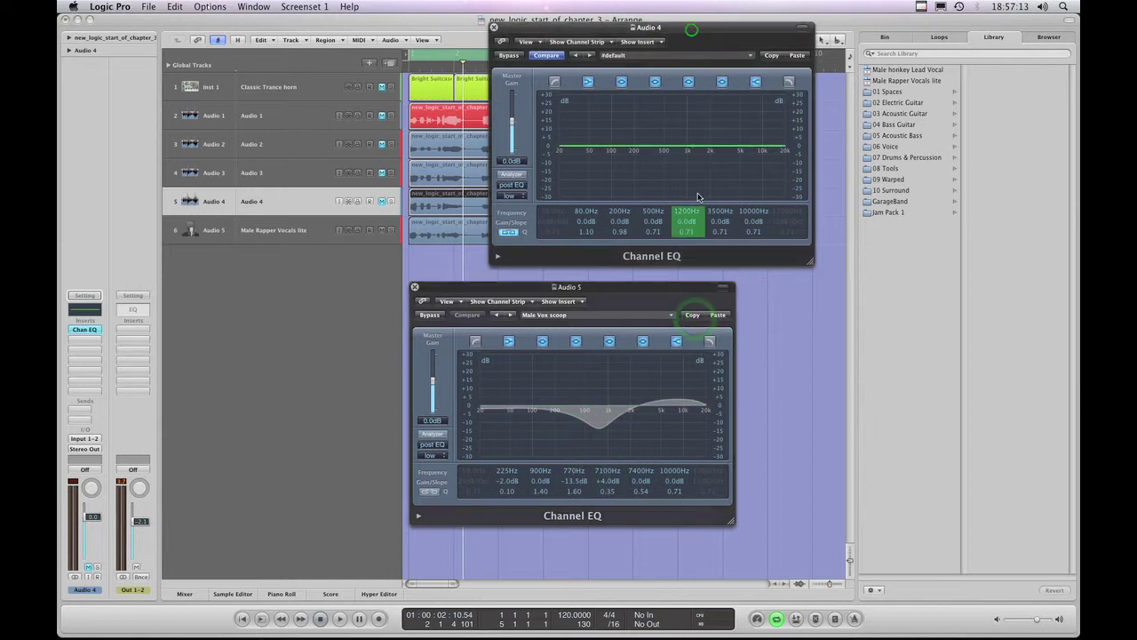
left_click(803, 58)
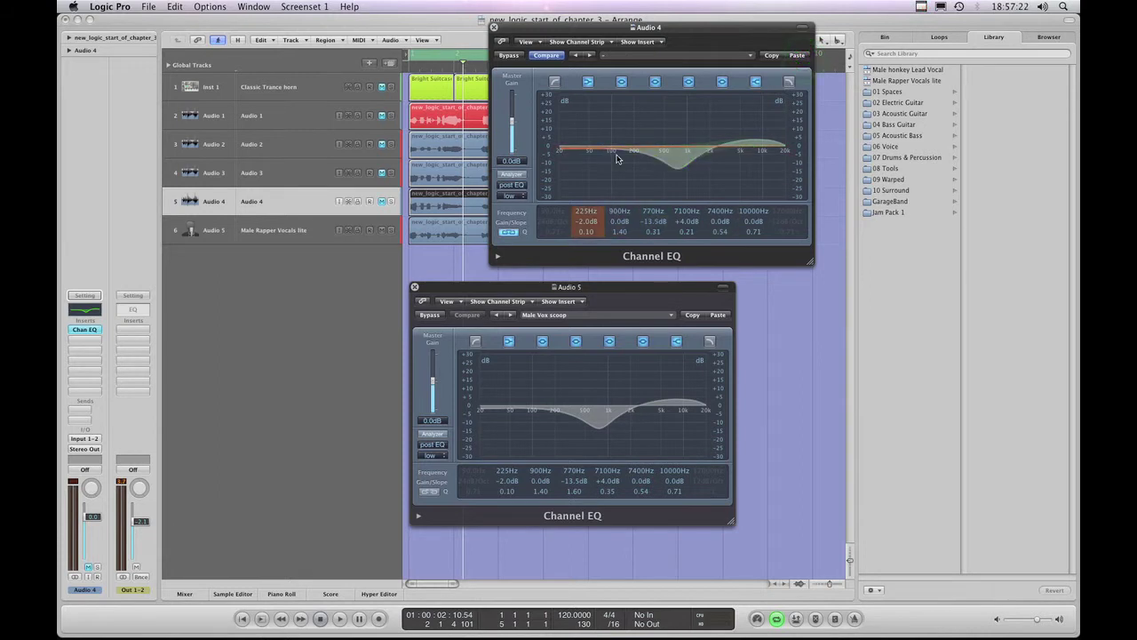
- Step Audio 5's Channel EQ through presets to Male Vox 02, then close both Channel EQ windows
left_click(670, 316)
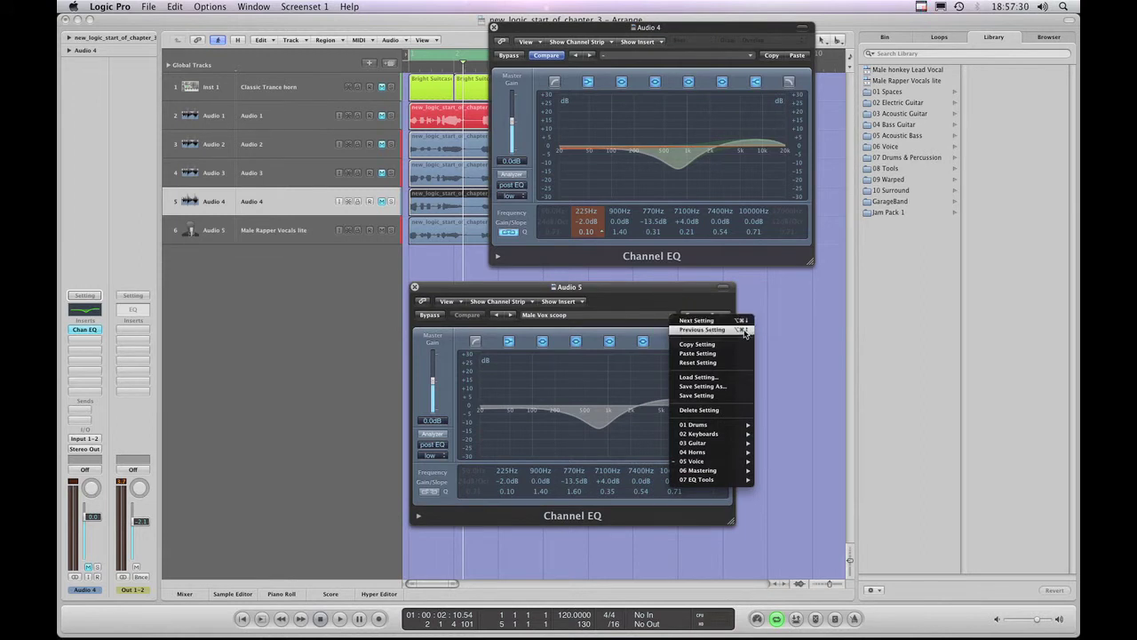
left_click(631, 297)
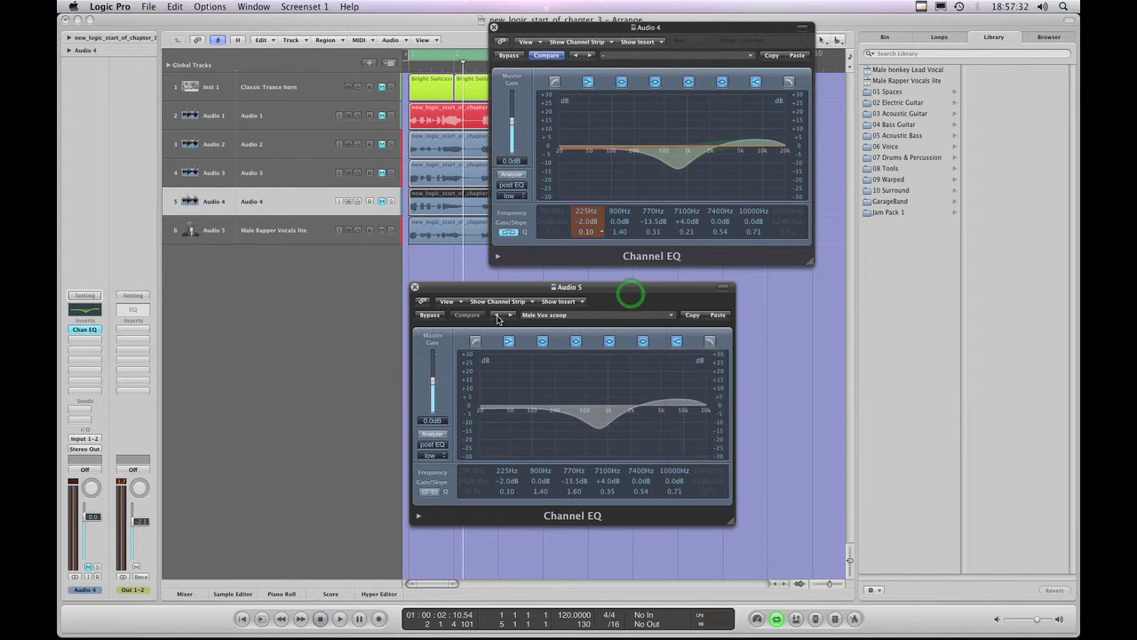
left_click(497, 316)
left_click(509, 318)
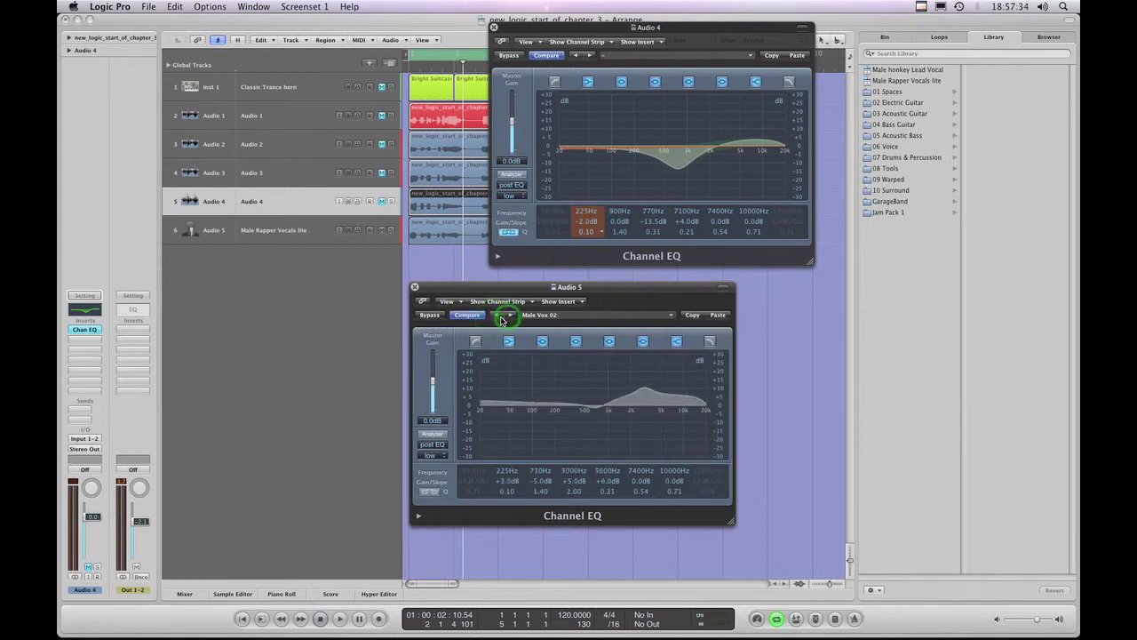
left_click(508, 318)
left_click(508, 318)
left_click(508, 318)
left_click(96, 332)
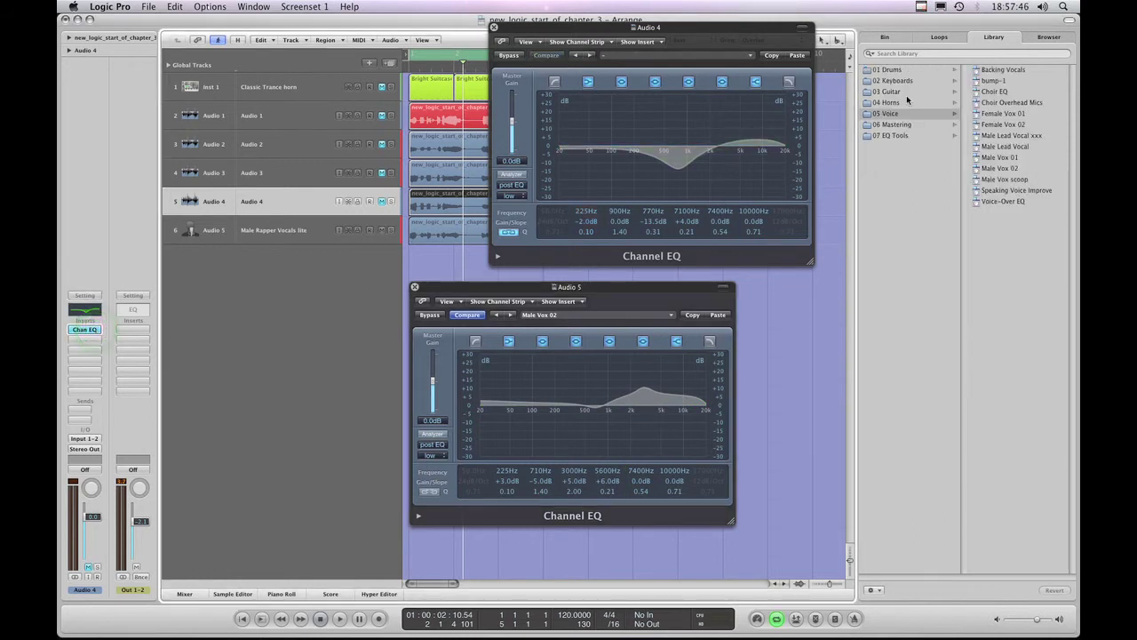
left_click(494, 27)
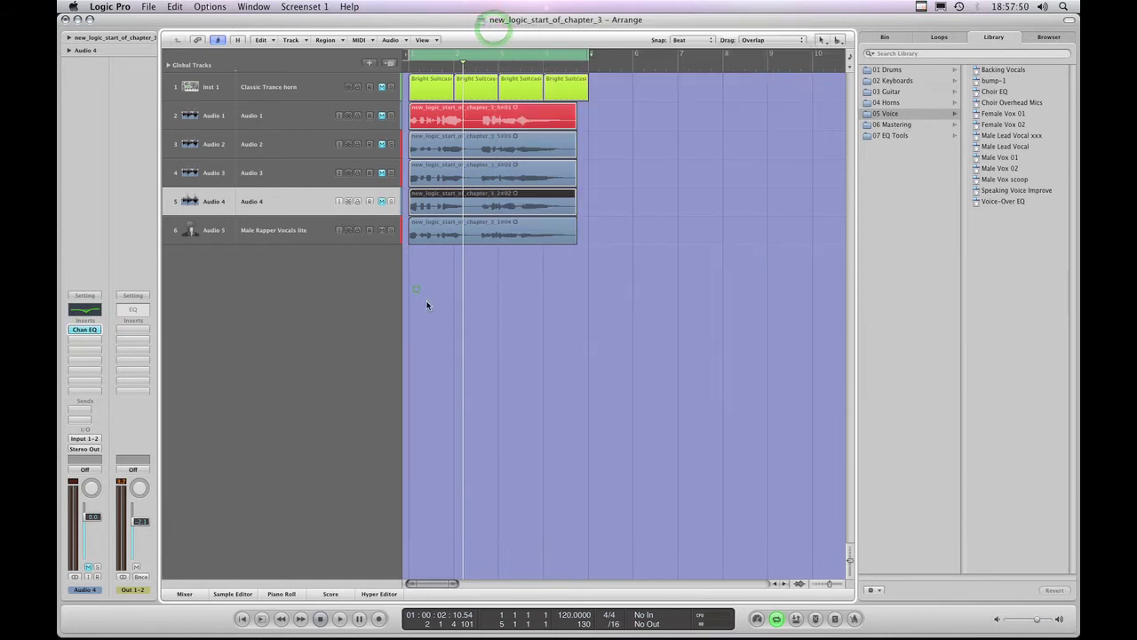